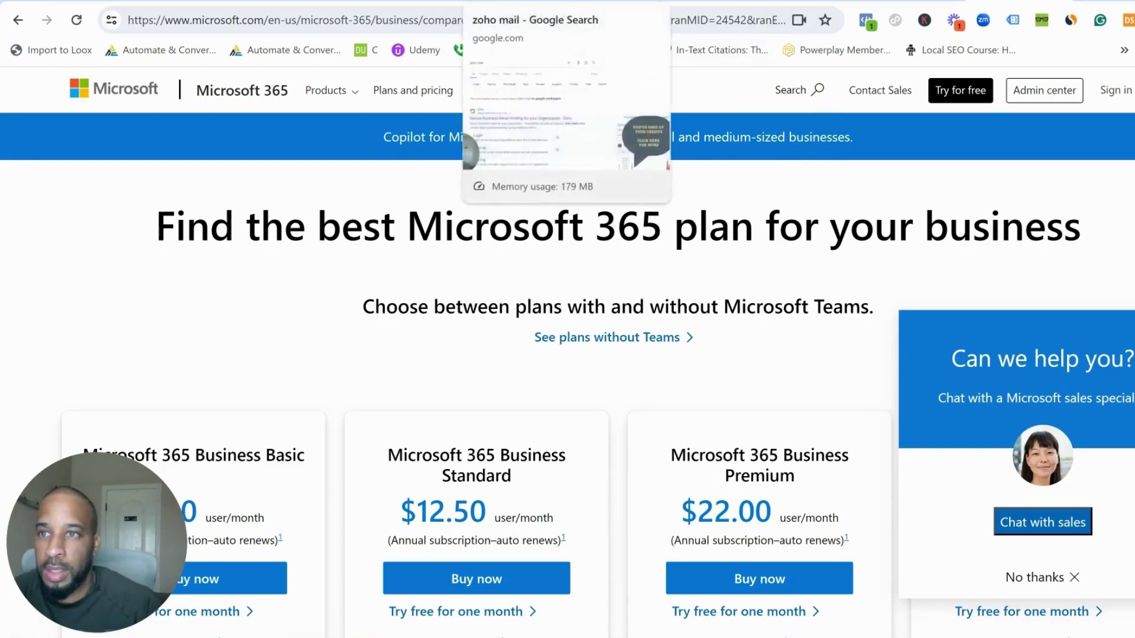
- Return to the 'zoho mail' Google results and scroll down to Zoho's Pricing sitelink
left_click(509, 1)
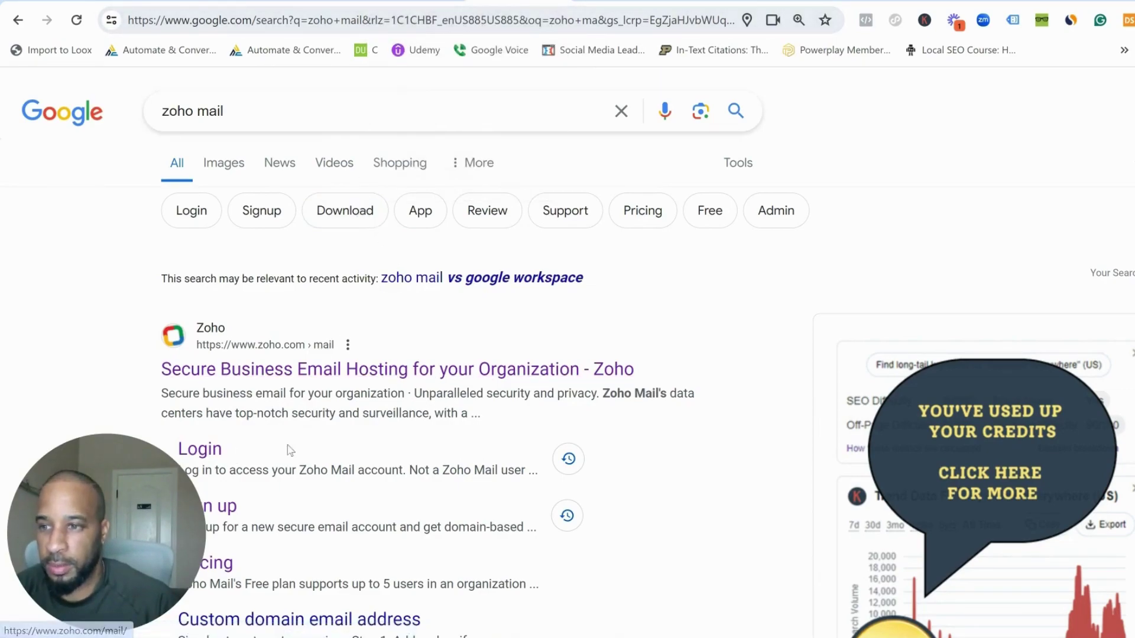
scroll(309, 426, "down", 4)
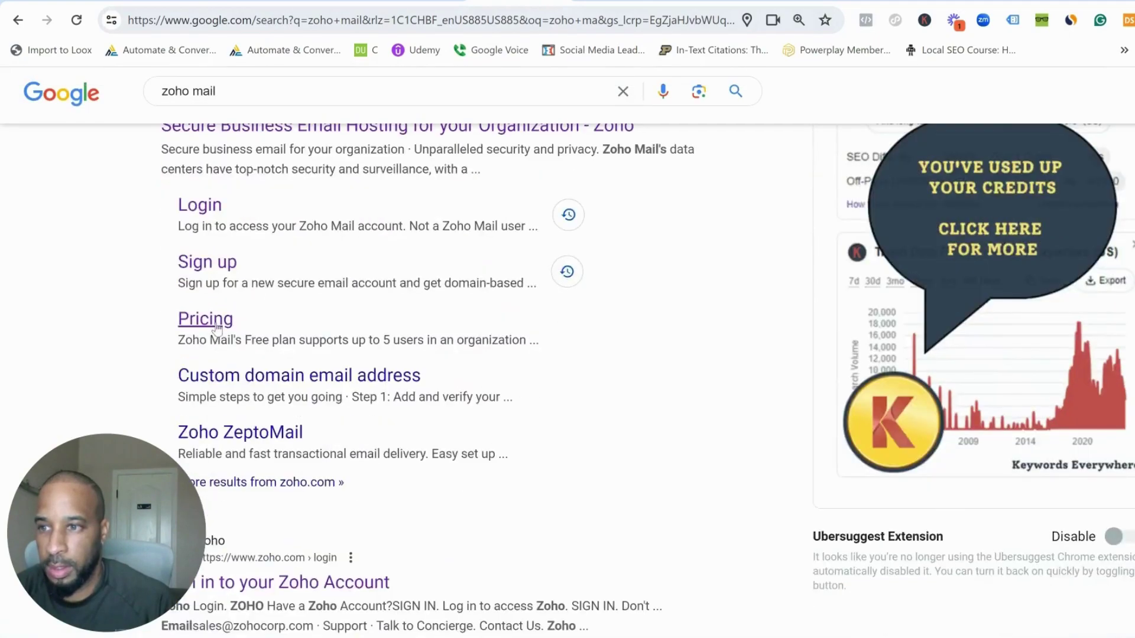
- Open Zoho Mail's pricing page and scroll through its plans and features
left_click(218, 328)
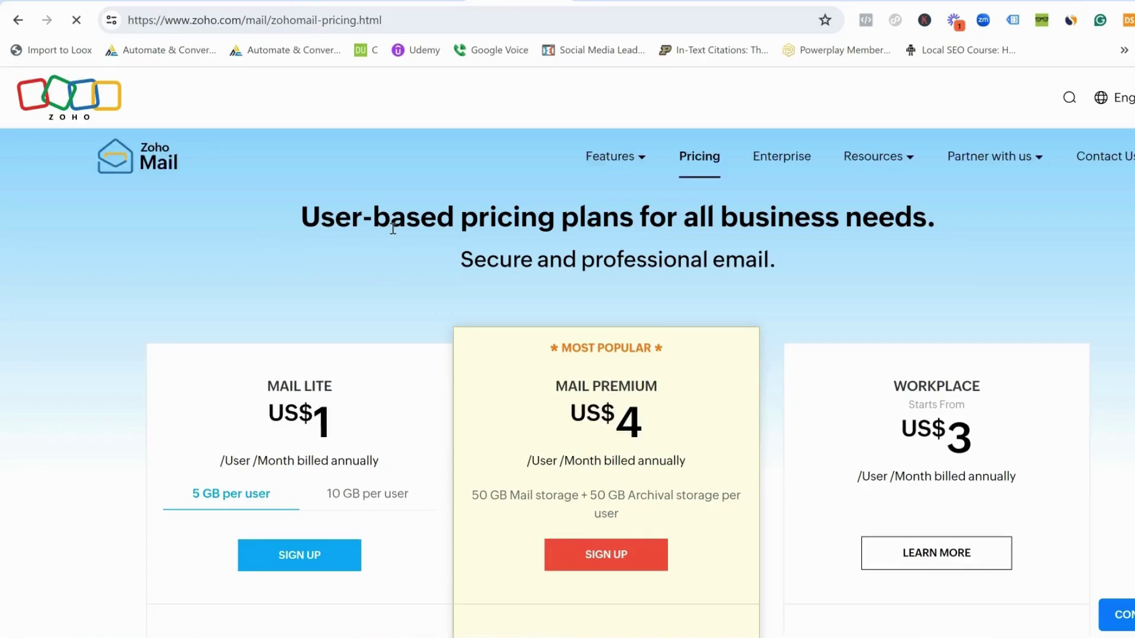
scroll(392, 218, "down", 3)
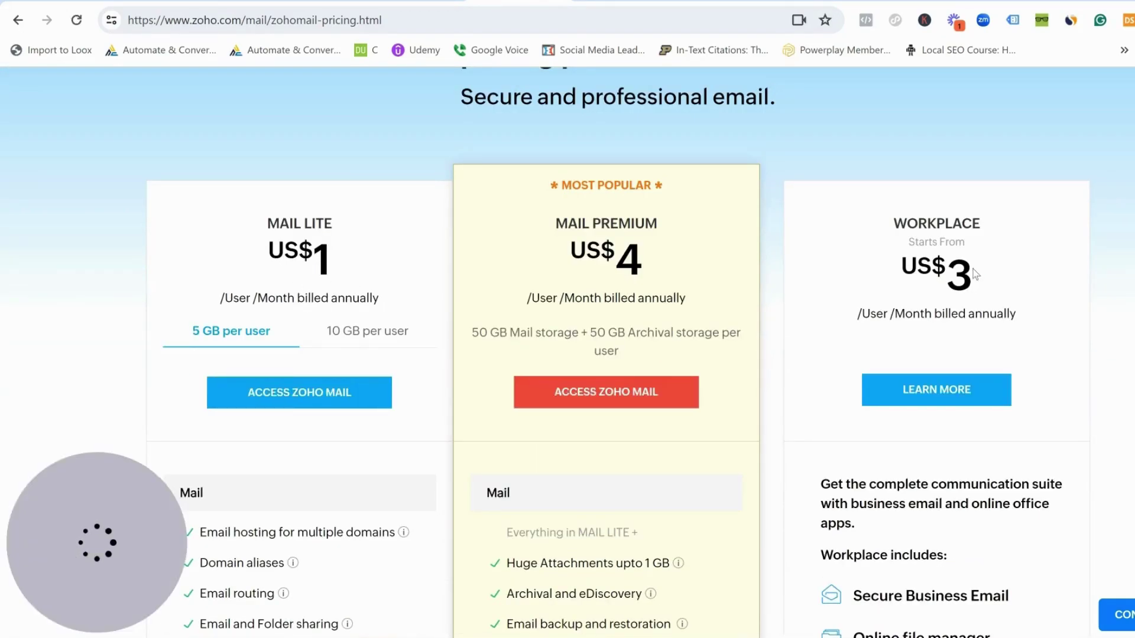
scroll(849, 250, "down", 10)
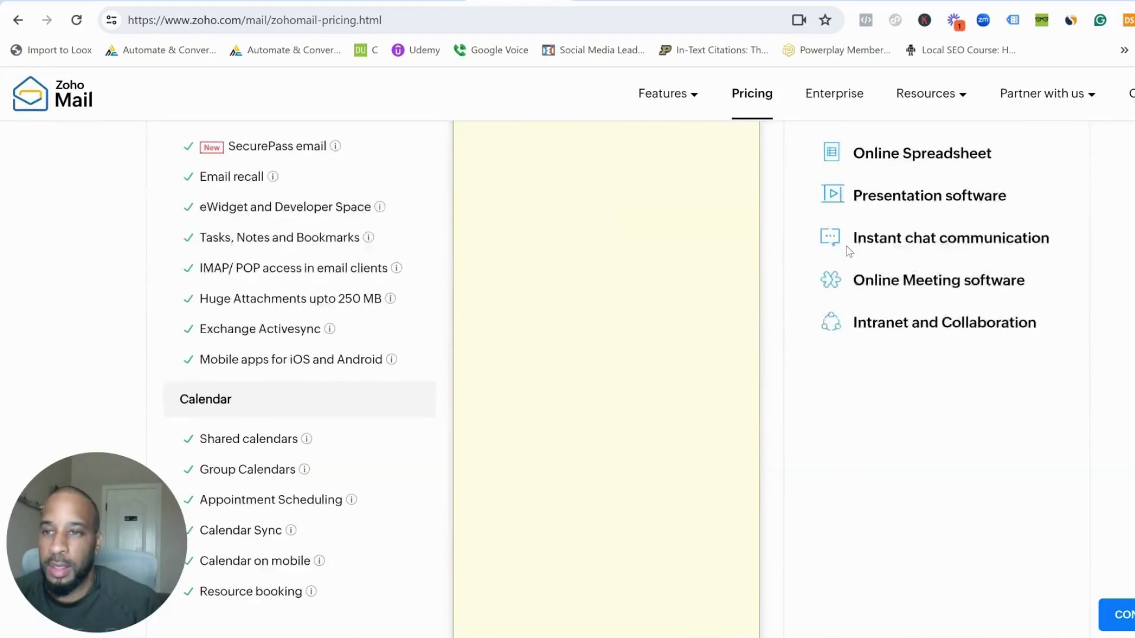
scroll(848, 248, "down", 10)
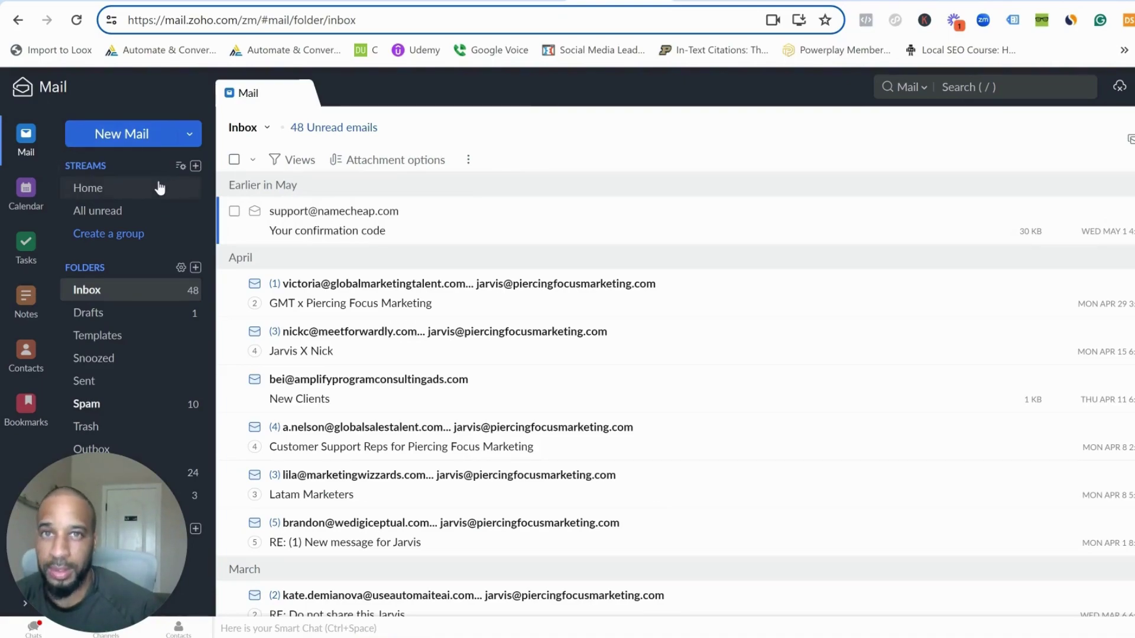
- Go back to the pricing page's Forever Free Plan card (five users, 5GB/user, 25MB attachments)
key("c")
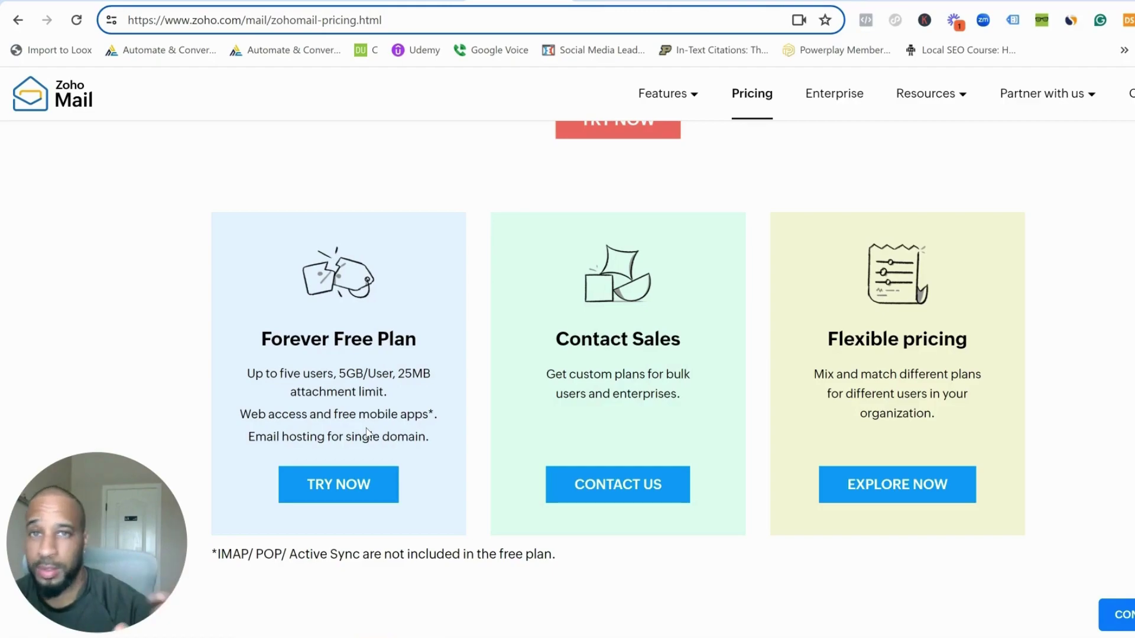
- Look over the piercingfocusmarketing.com domain details and Domains menu in Namecheap
left_click(499, 12)
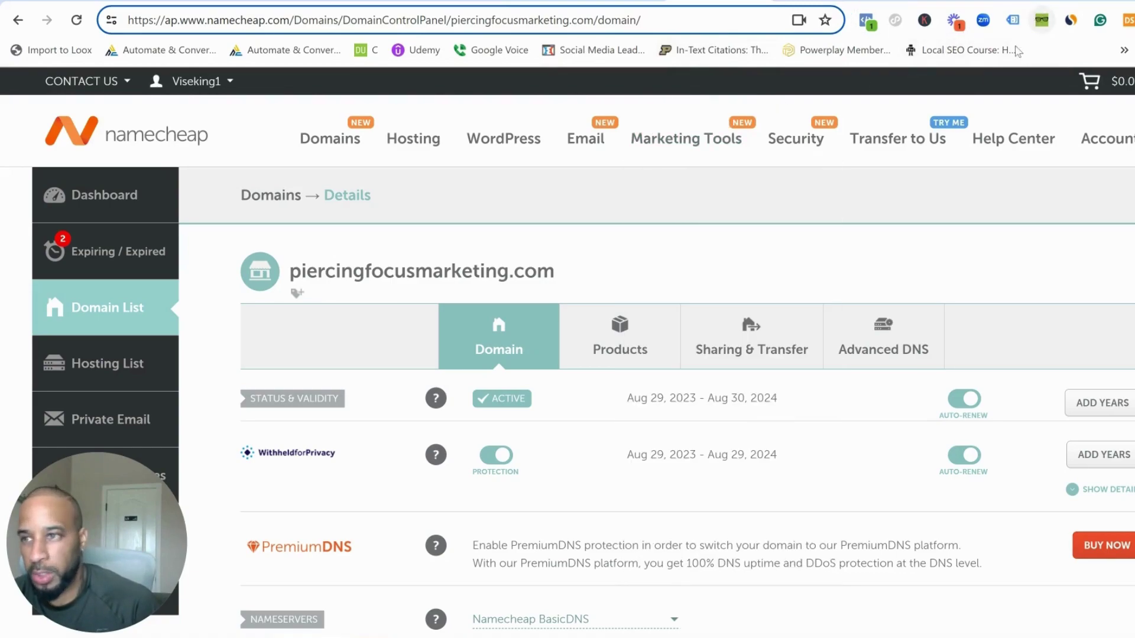
mouse_move(319, 144)
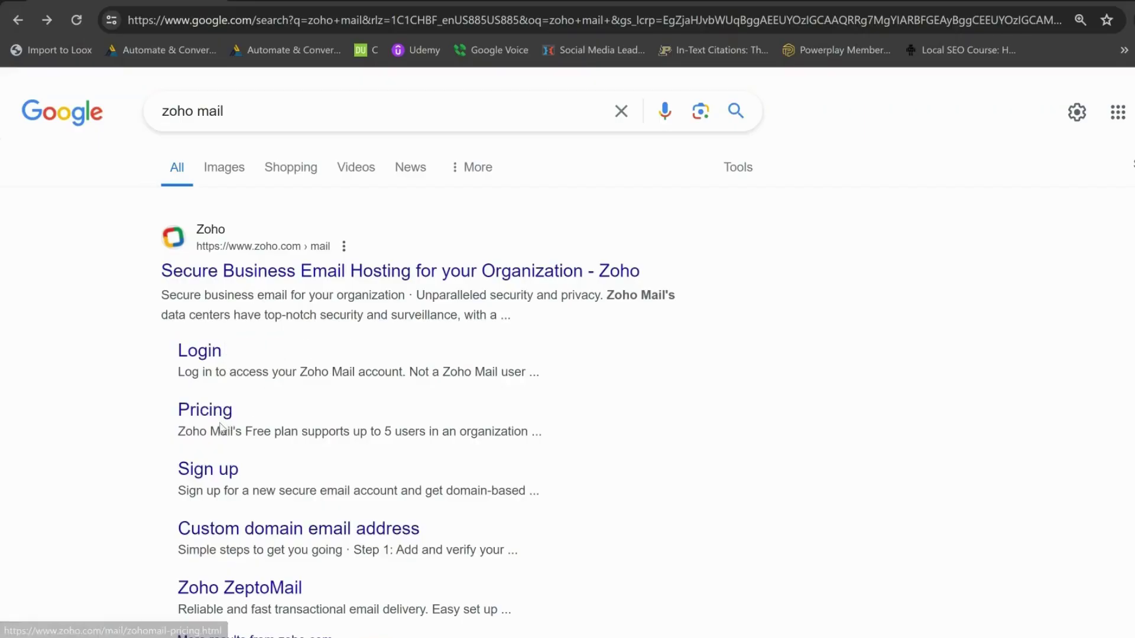
- Sign up for Zoho Mail's Forever Free Plan from the pricing page
left_click(204, 412)
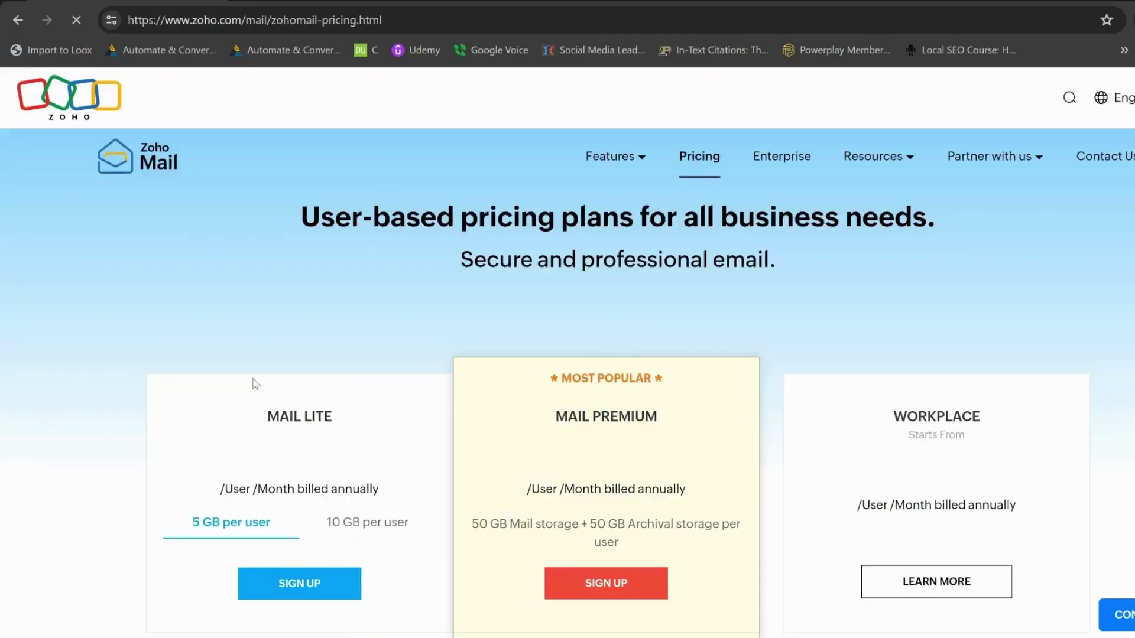
scroll(342, 278, "down", 12)
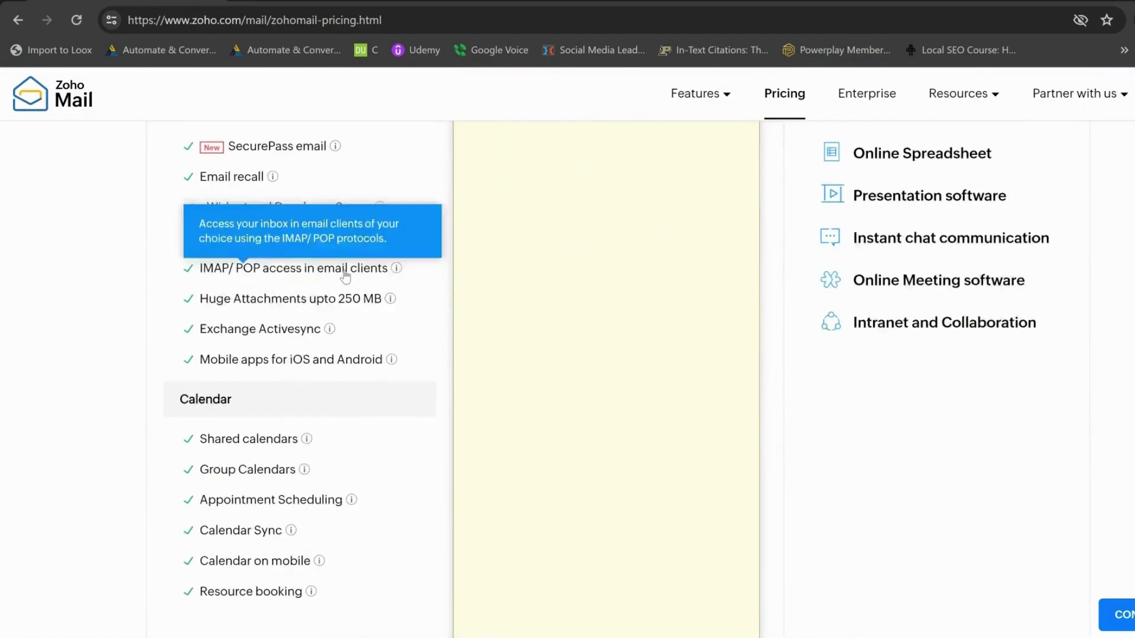
scroll(345, 274, "down", 10)
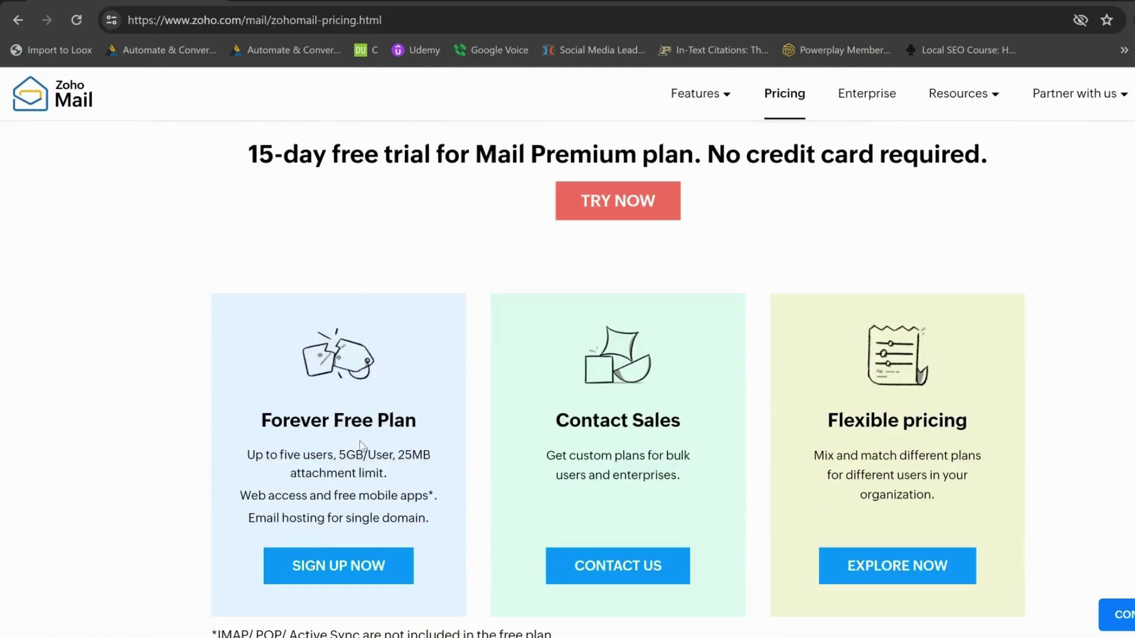
left_click(332, 576)
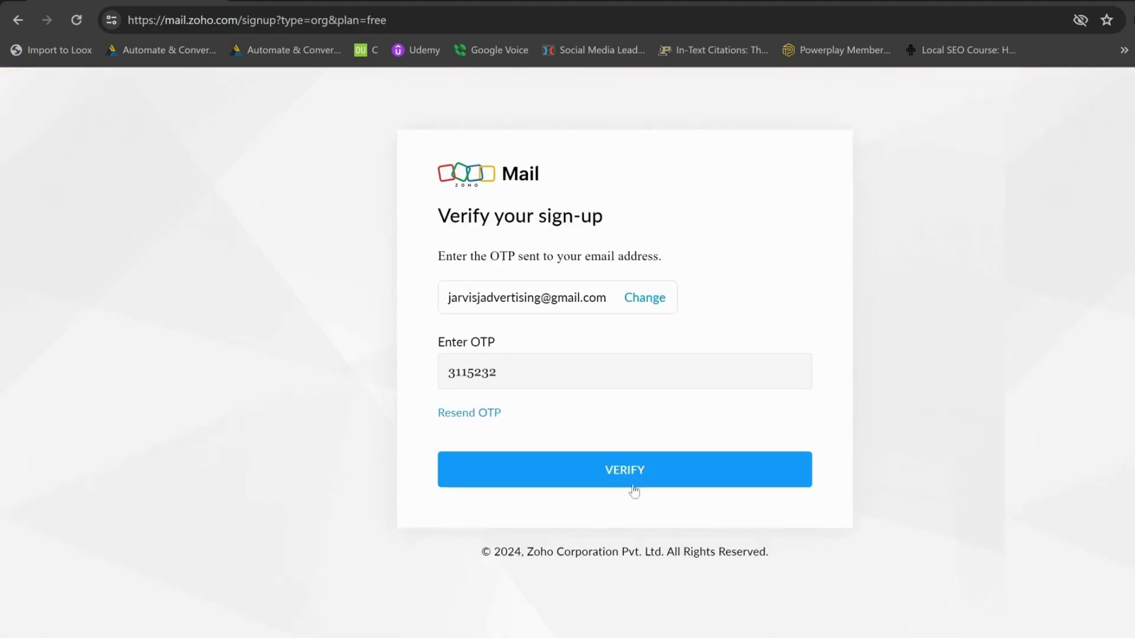
left_click(630, 480)
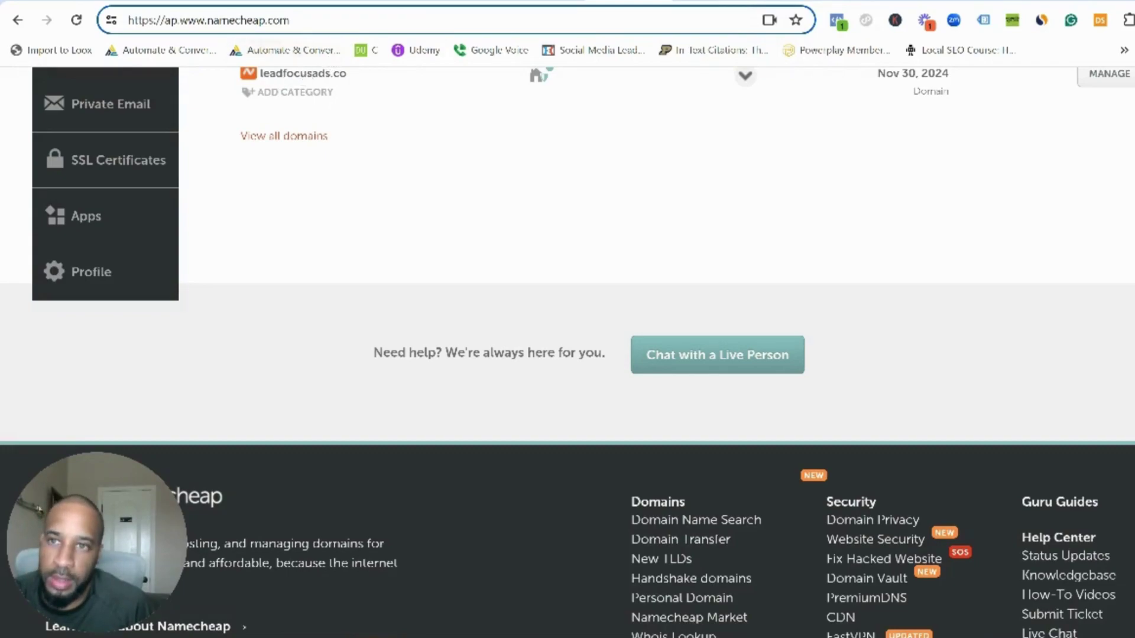
- Switch to the Zoho pricing tab, then back to the Namecheap dashboard listing leadfocusads.co
left_click(473, 2)
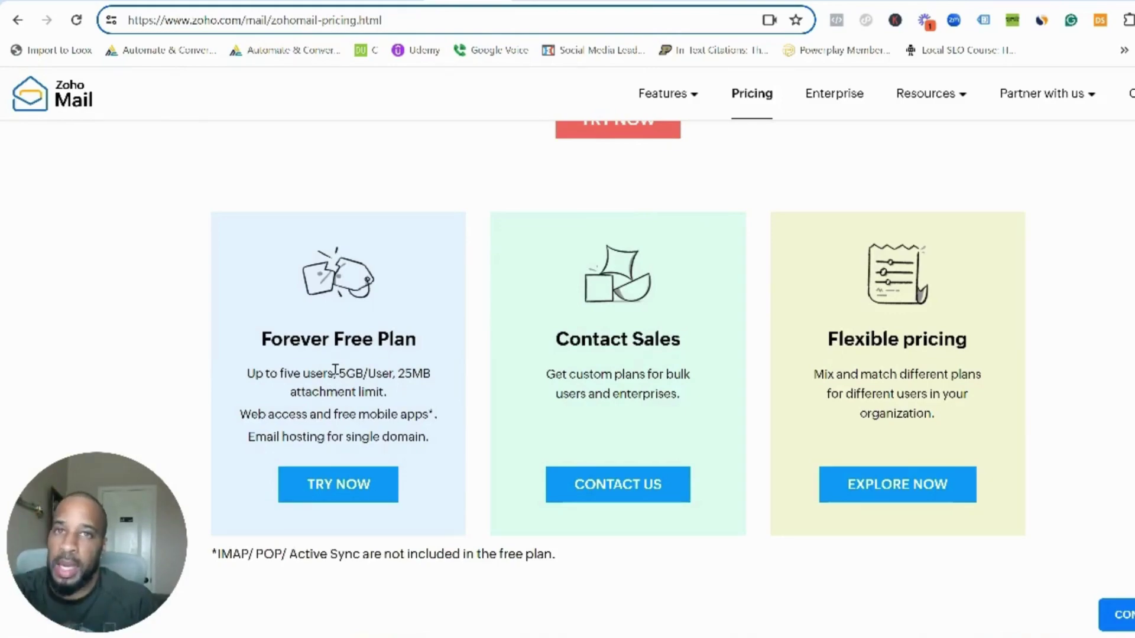
left_click(624, 3)
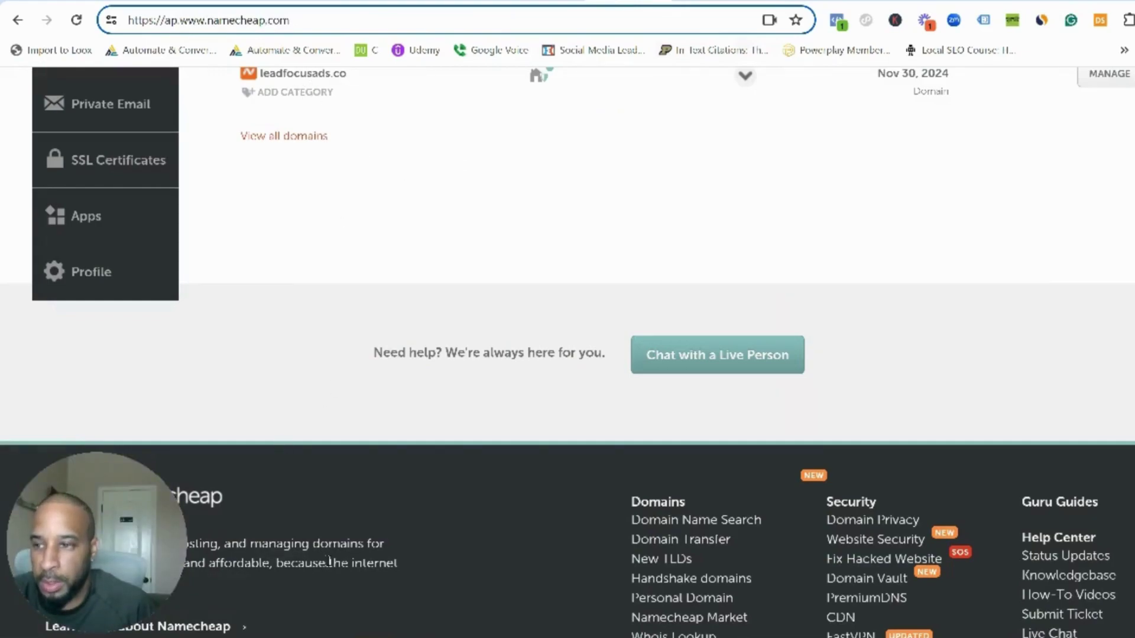
mouse_move(414, 635)
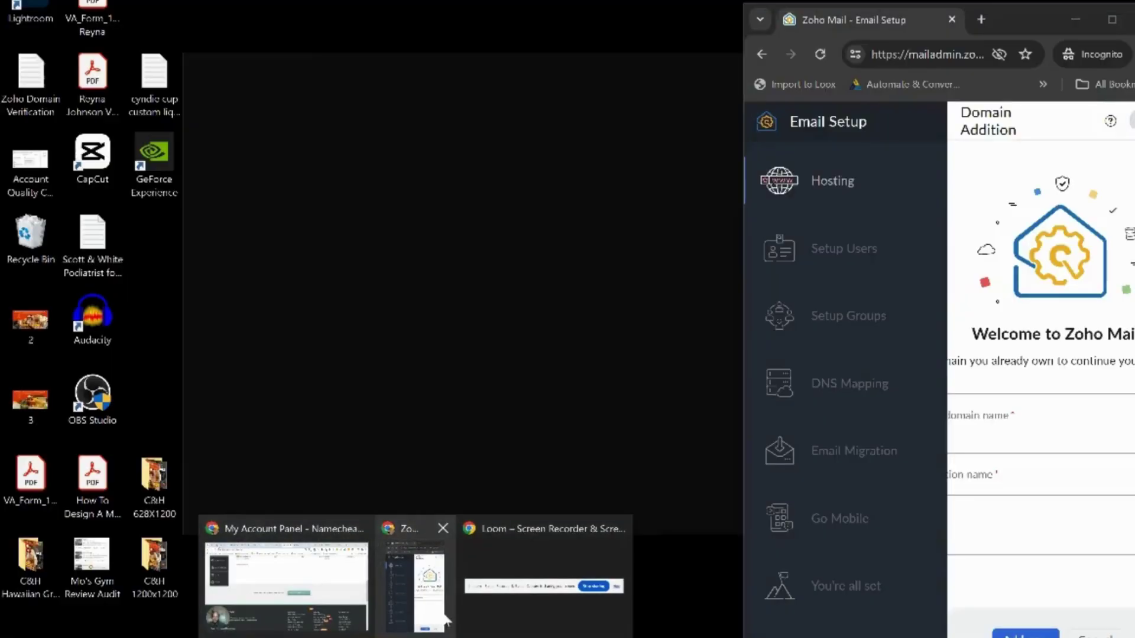
left_click(446, 619)
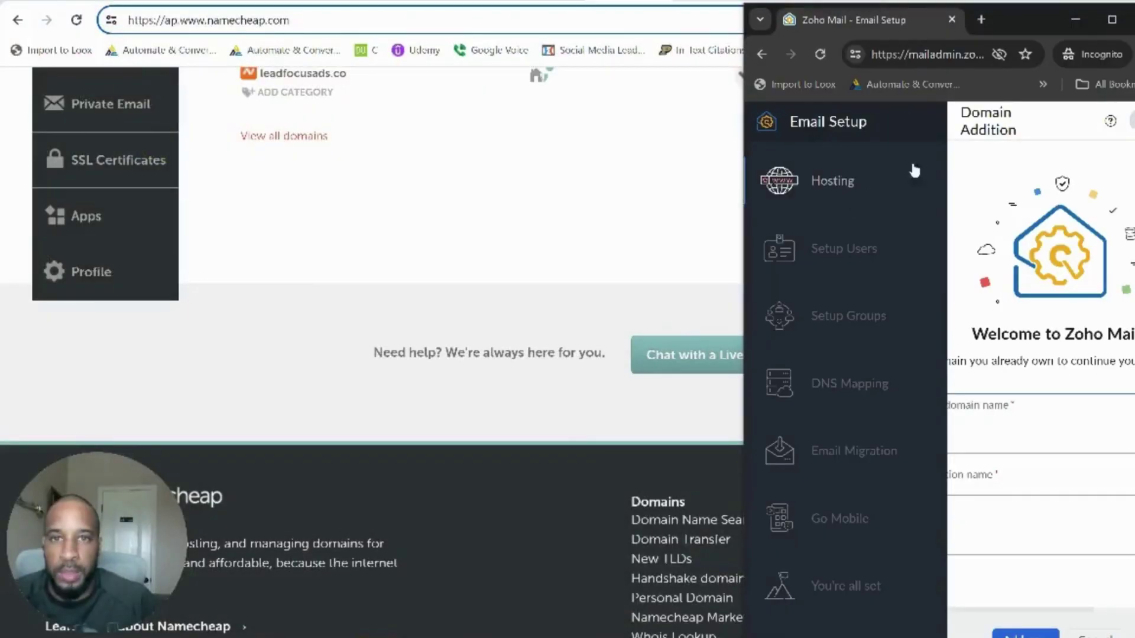
left_click(1111, 19)
type("www.")
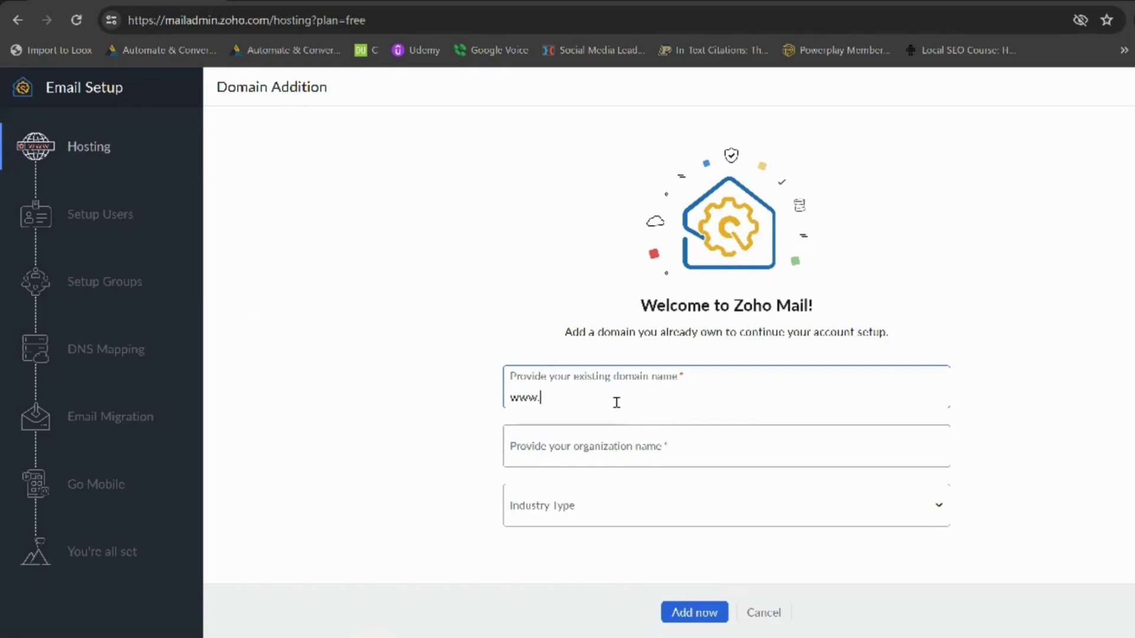
- Copy the domain name leadfocusads.co from the Namecheap dashboard and return to Zoho Mail
left_click(417, 637)
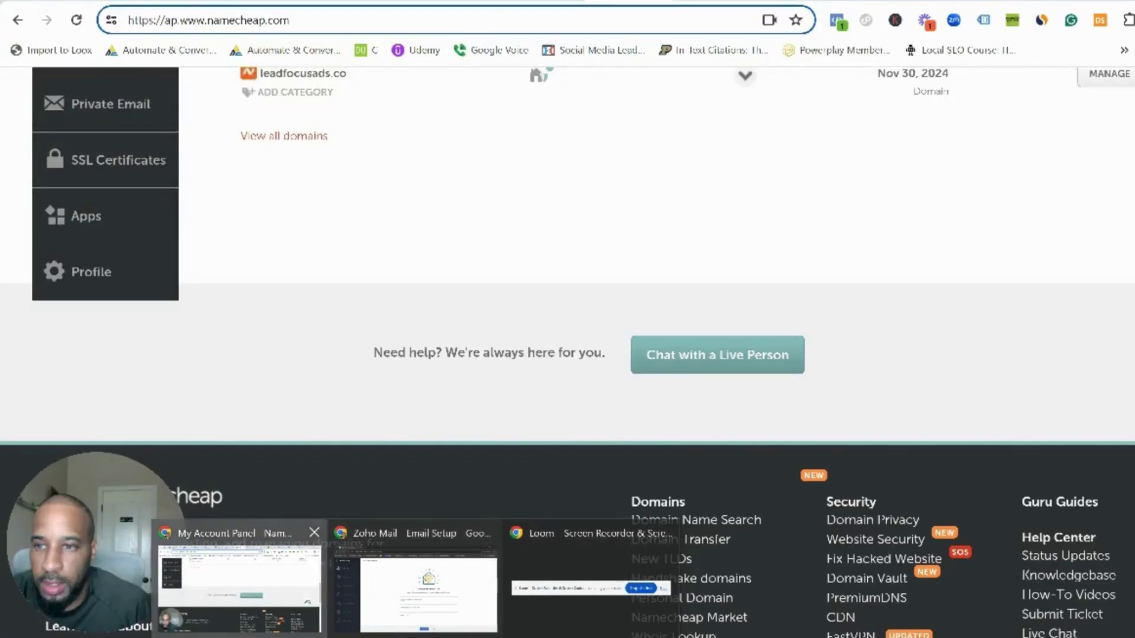
left_click(239, 588)
left_click_drag(382, 75, 258, 167)
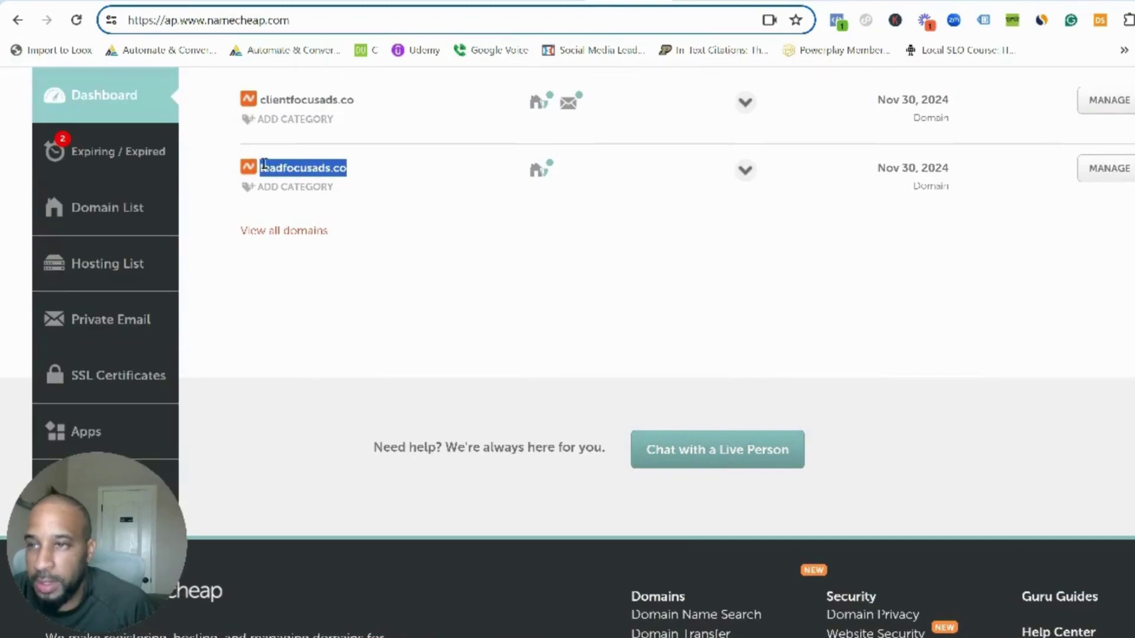
right_click(272, 172)
left_click(323, 188)
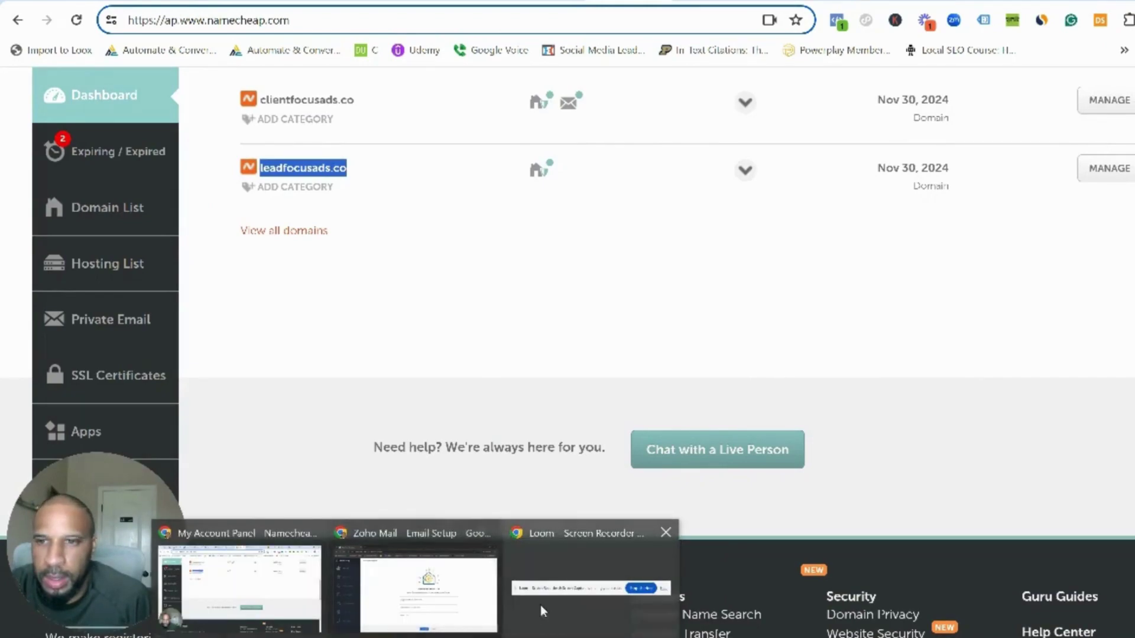
left_click(460, 602)
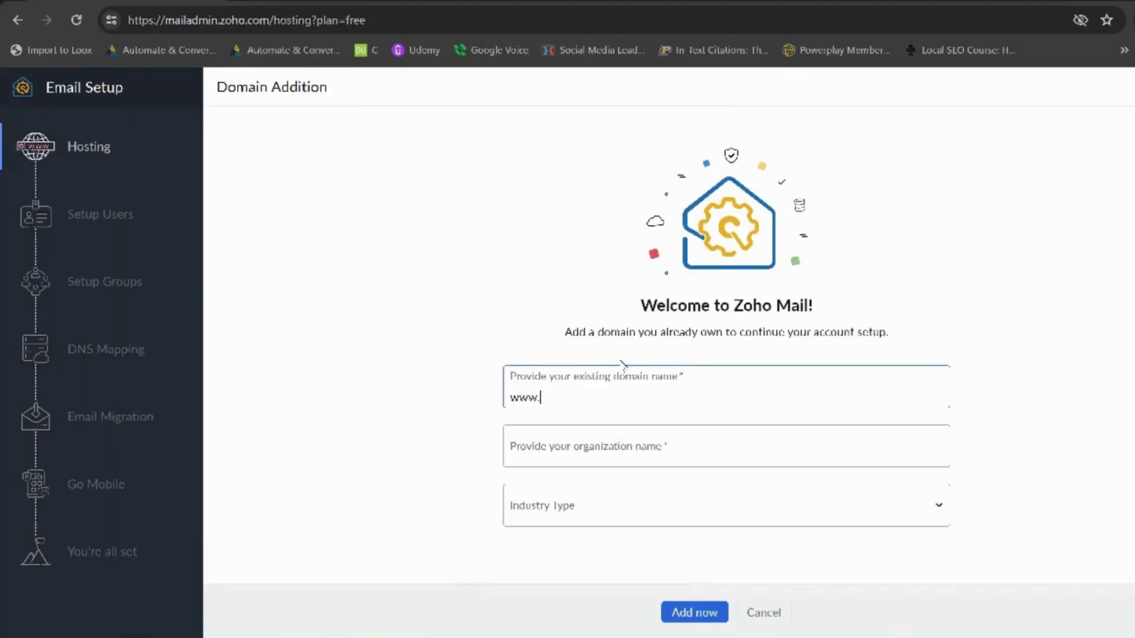
key("ctrl+v")
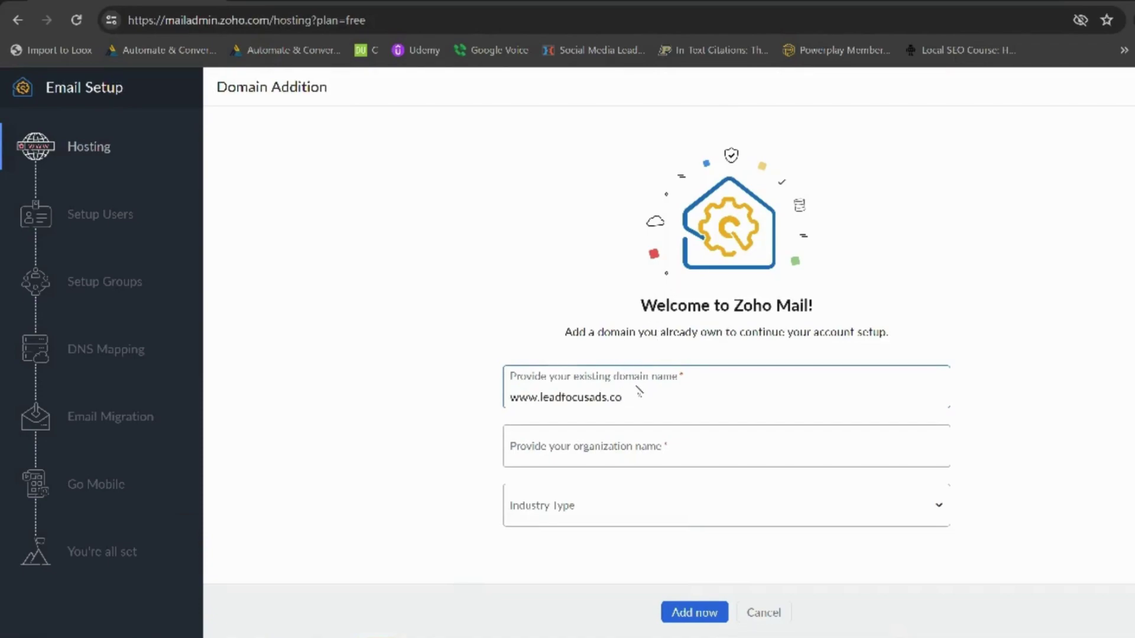
left_click(656, 455)
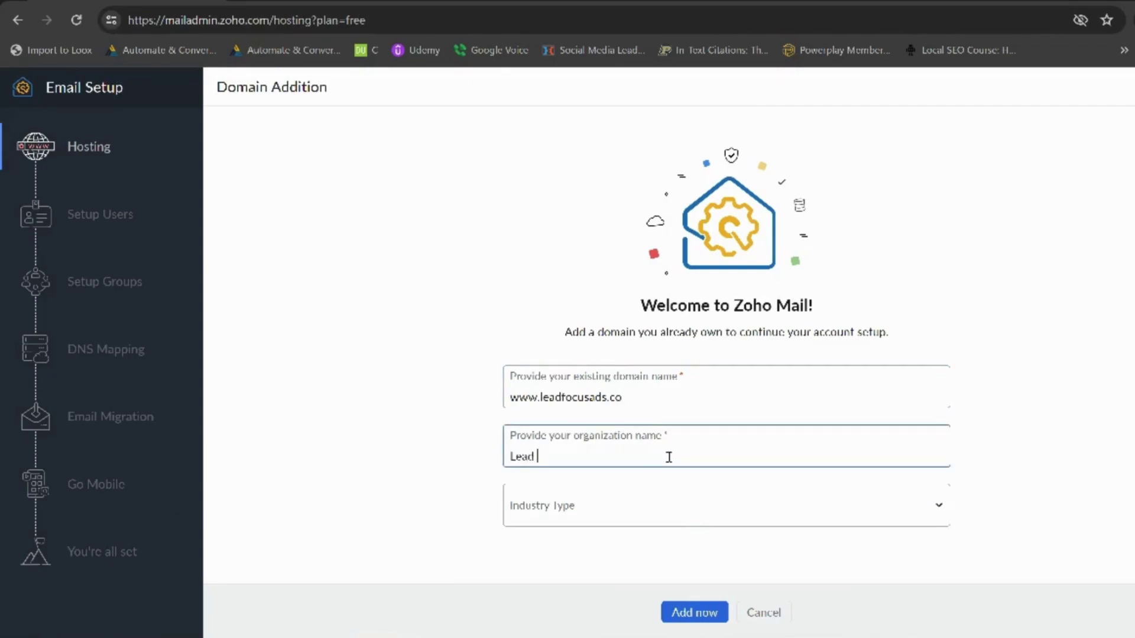
type("Lead Focus Ads")
left_click(783, 505)
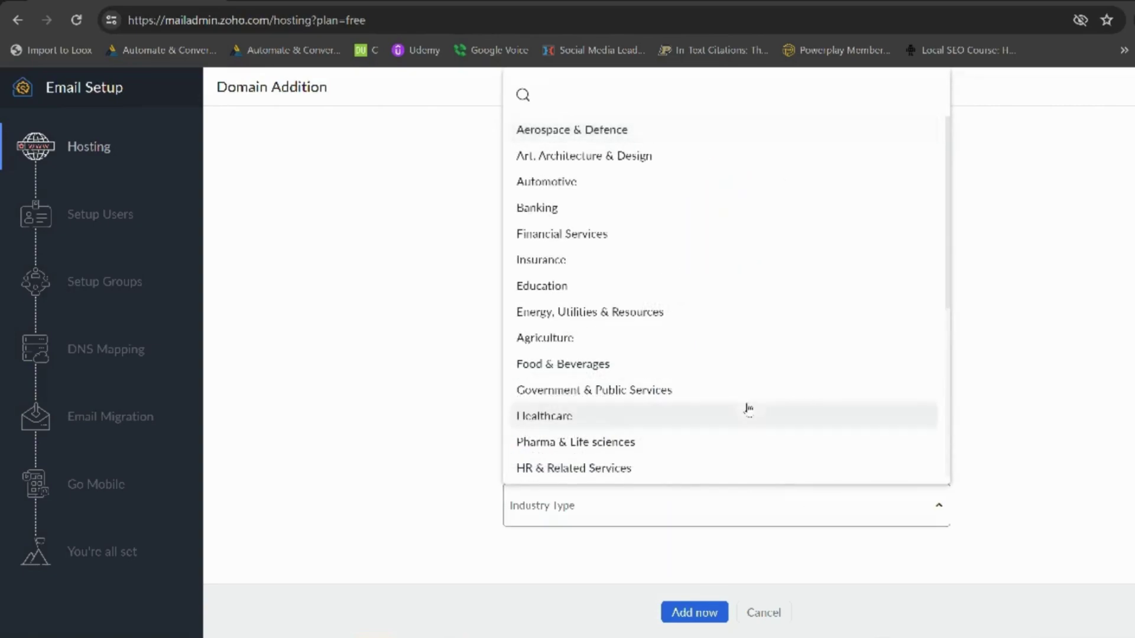
scroll(725, 290, "down", 5)
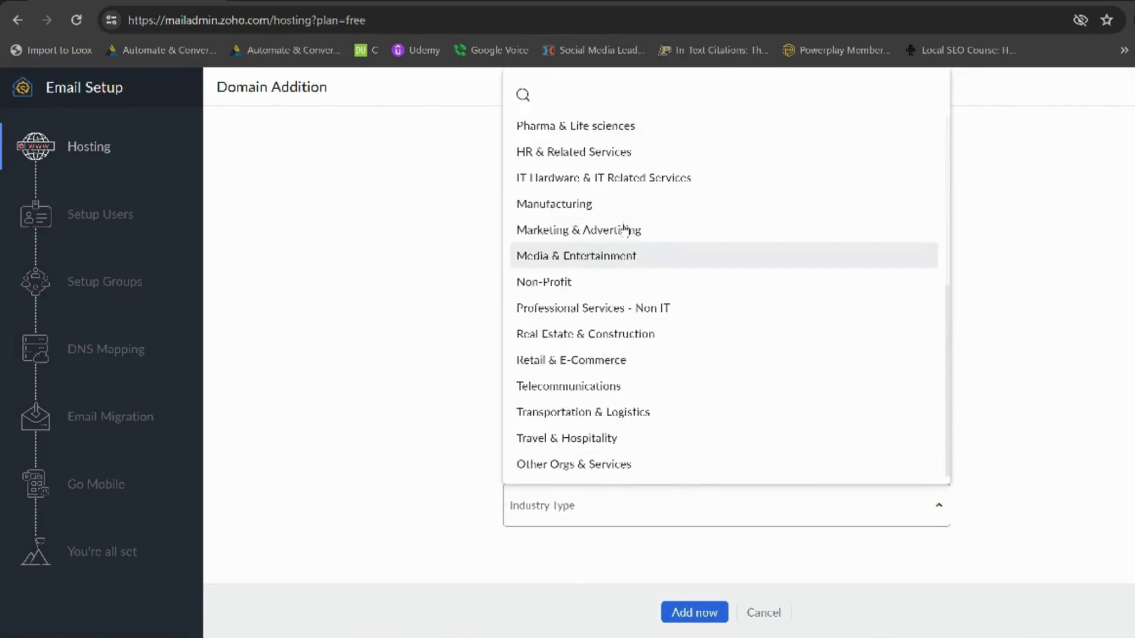
left_click(726, 229)
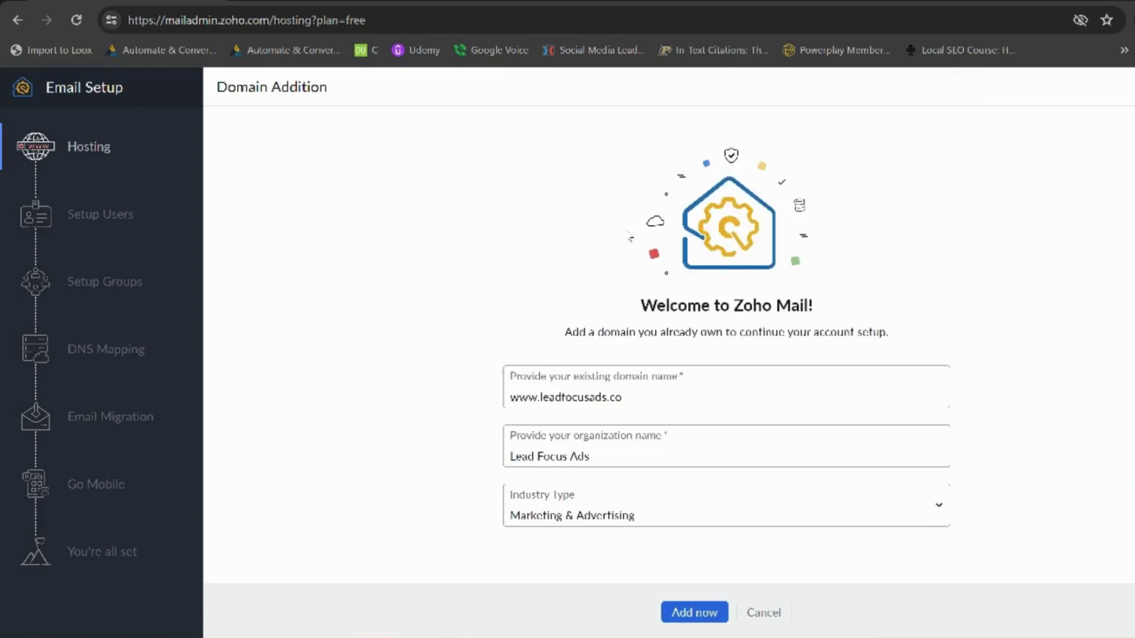
left_click(708, 620)
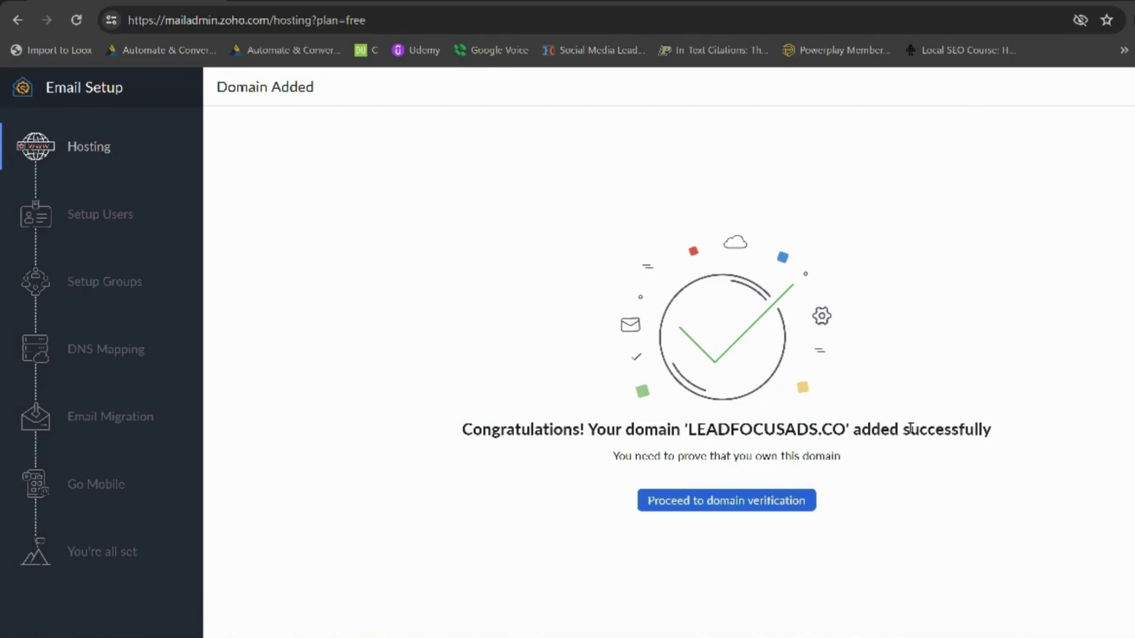
- Proceed to domain verification and copy the TXT record's '@' host value
left_click(735, 507)
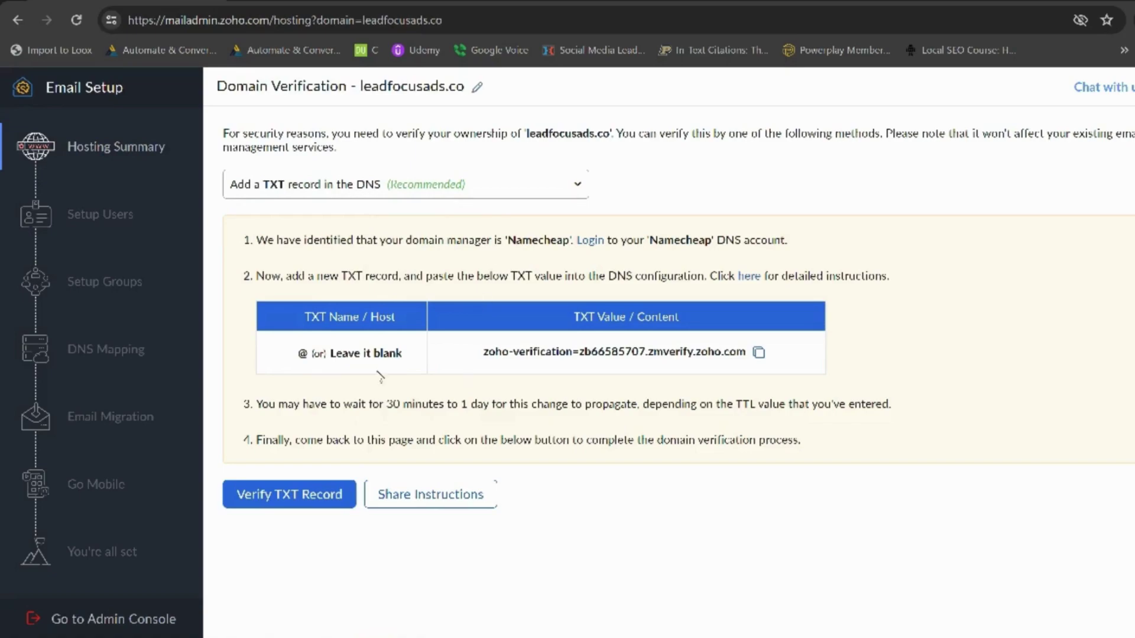
left_click_drag(308, 359, 295, 355)
right_click(305, 358)
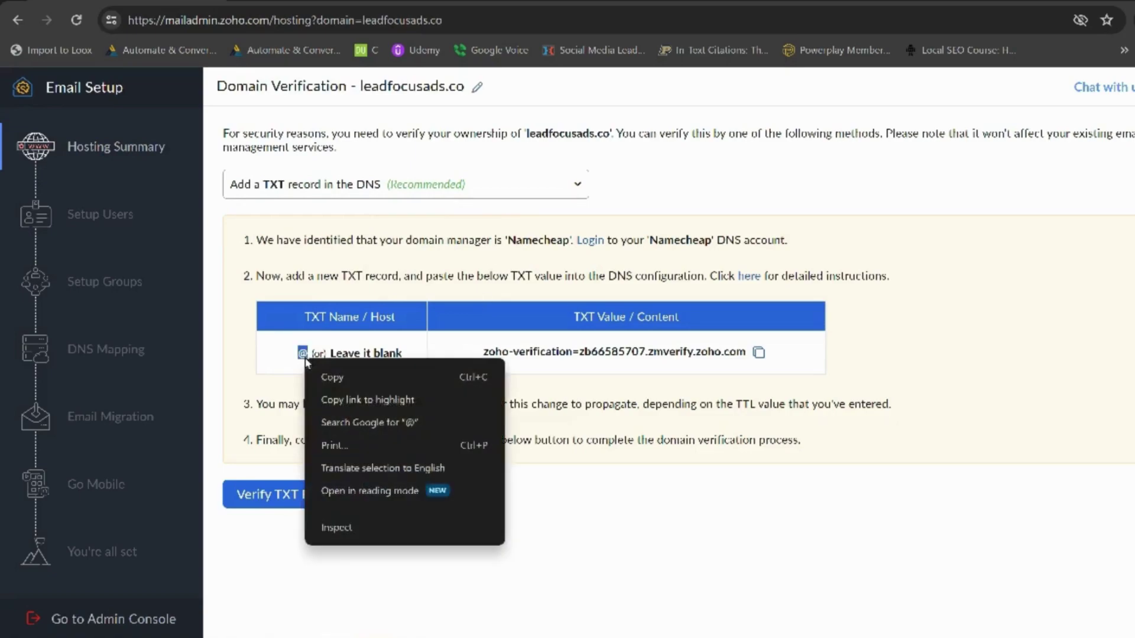
left_click(354, 382)
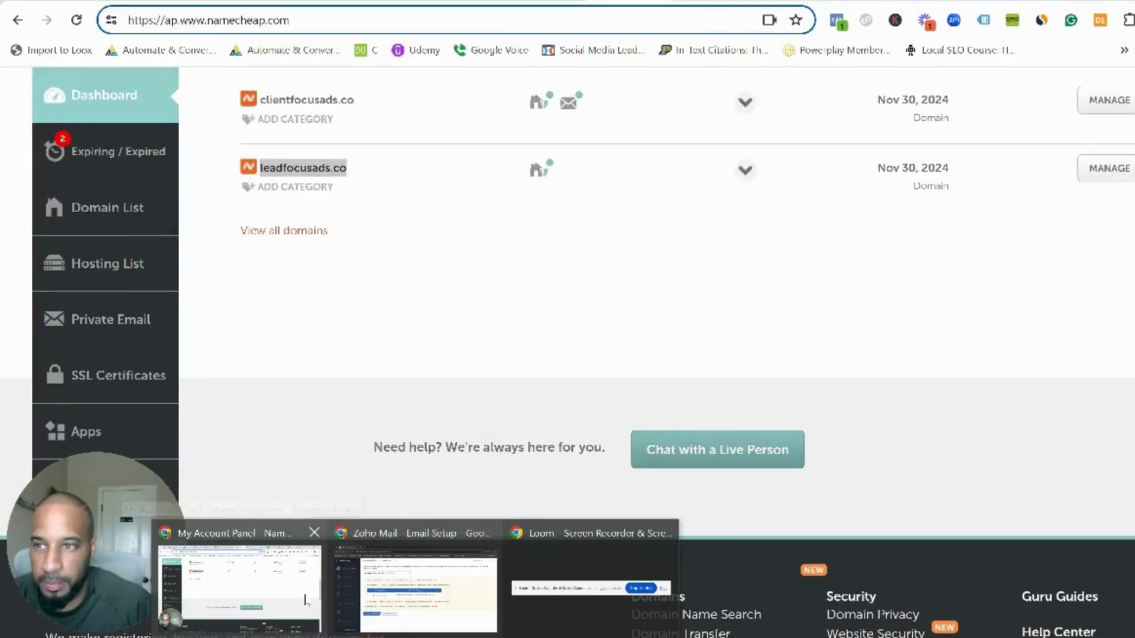
- Open the Advanced DNS settings for leadfocusads.co in the Namecheap dashboard
left_click(305, 600)
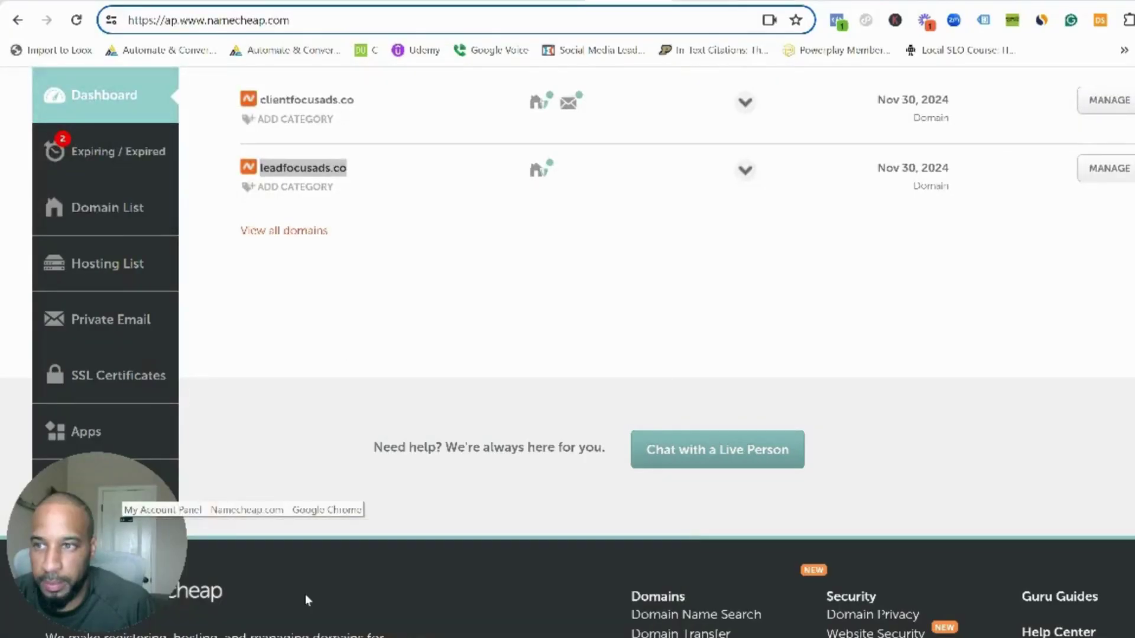
scroll(348, 316, "up", 1)
scroll(349, 316, "up", 2)
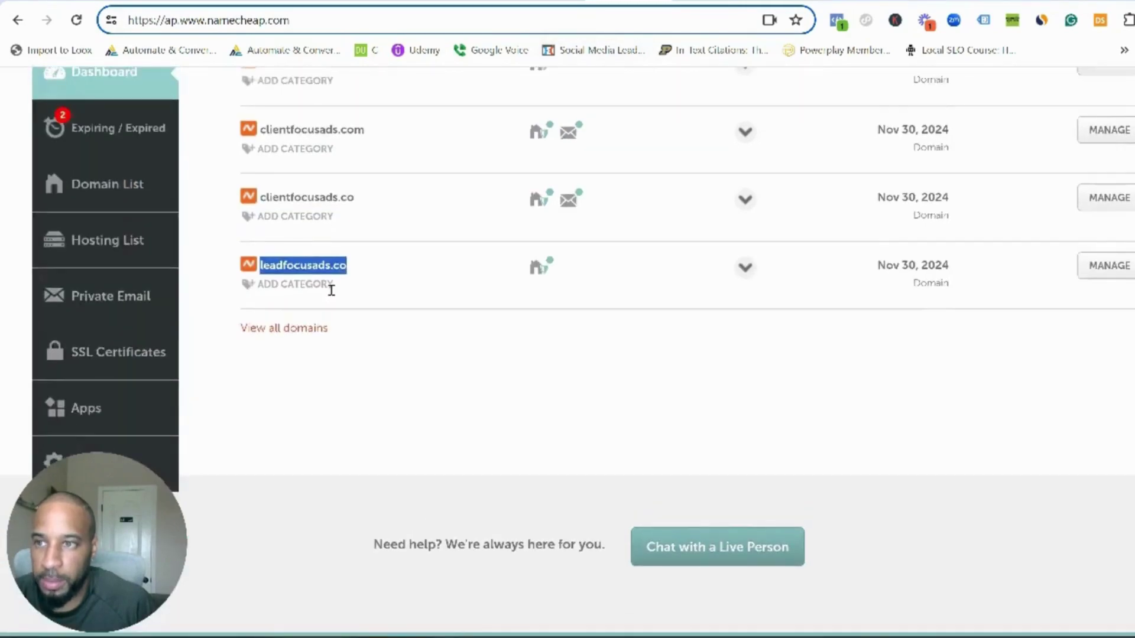
scroll(329, 289, "down", 1)
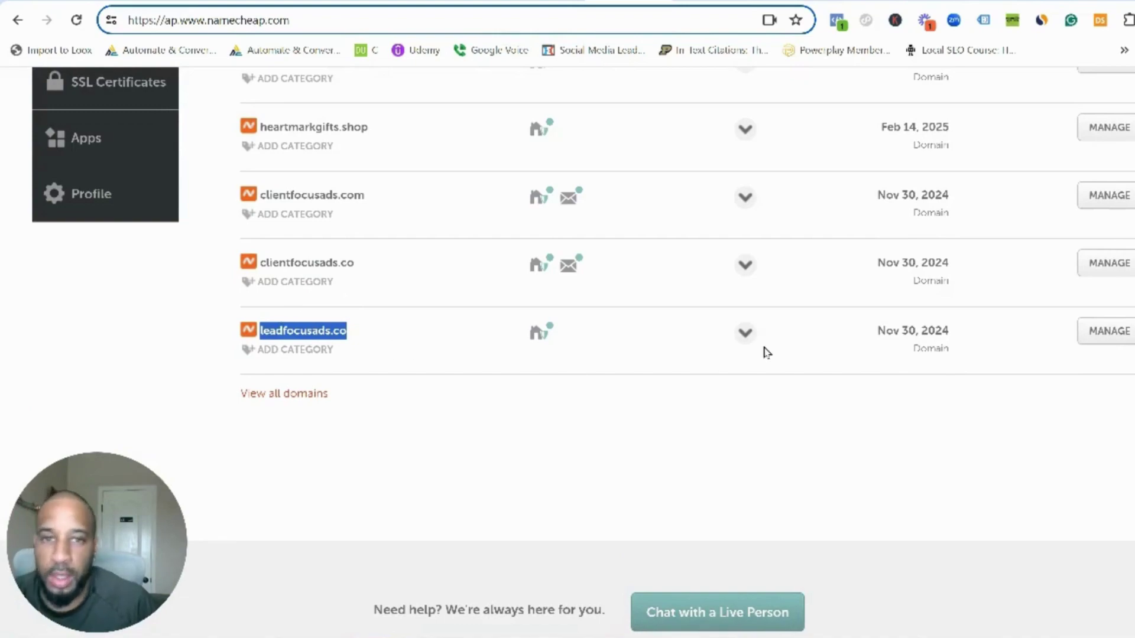
left_click(1088, 334)
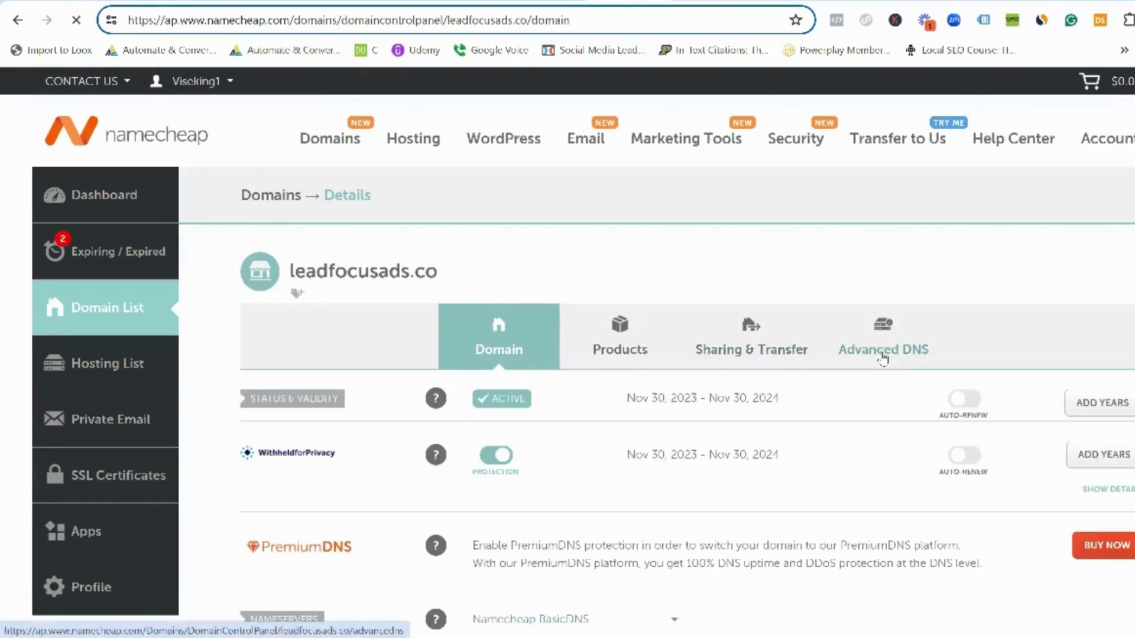
left_click(887, 360)
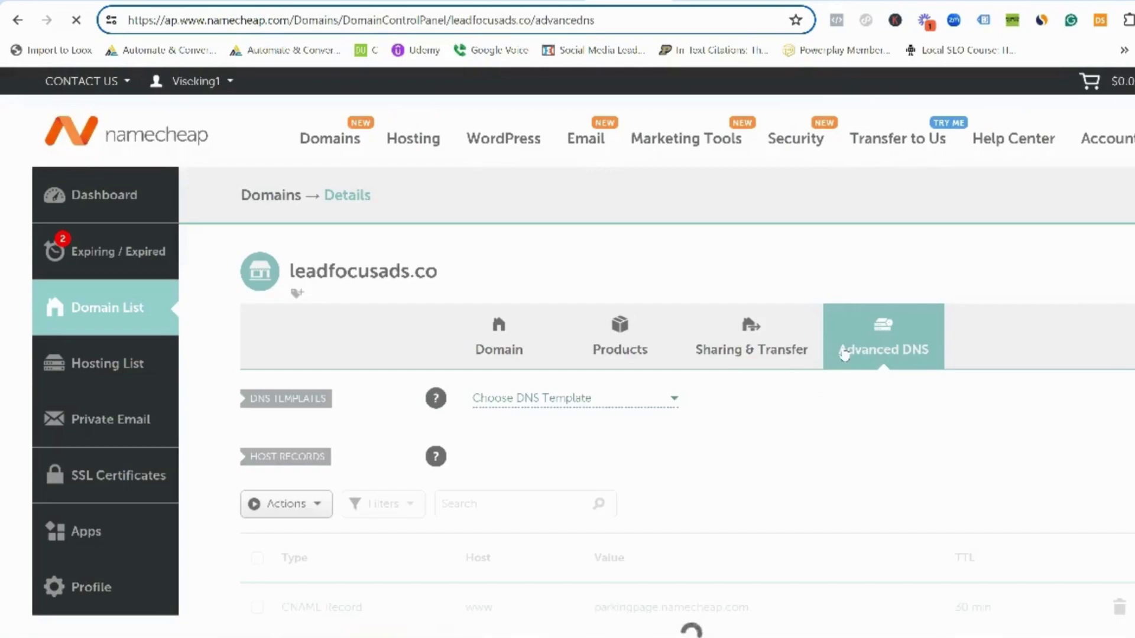
scroll(635, 406, "down", 2)
scroll(635, 406, "down", 4)
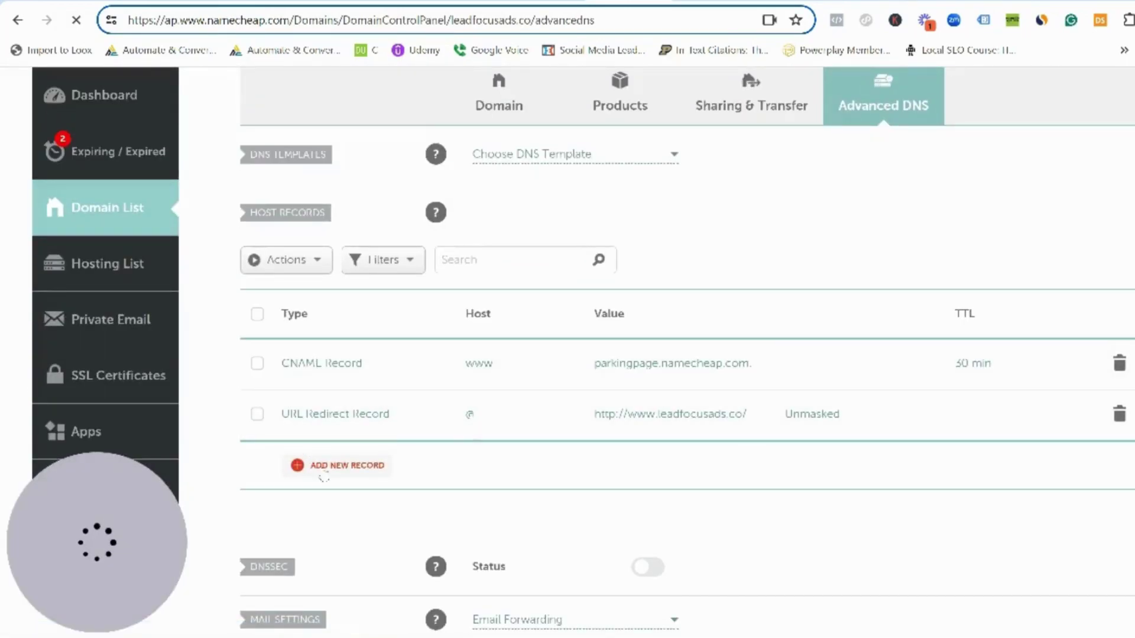
- Add a new TXT record with host @
left_click(319, 472)
scroll(320, 473, "down", 3)
left_click(406, 322)
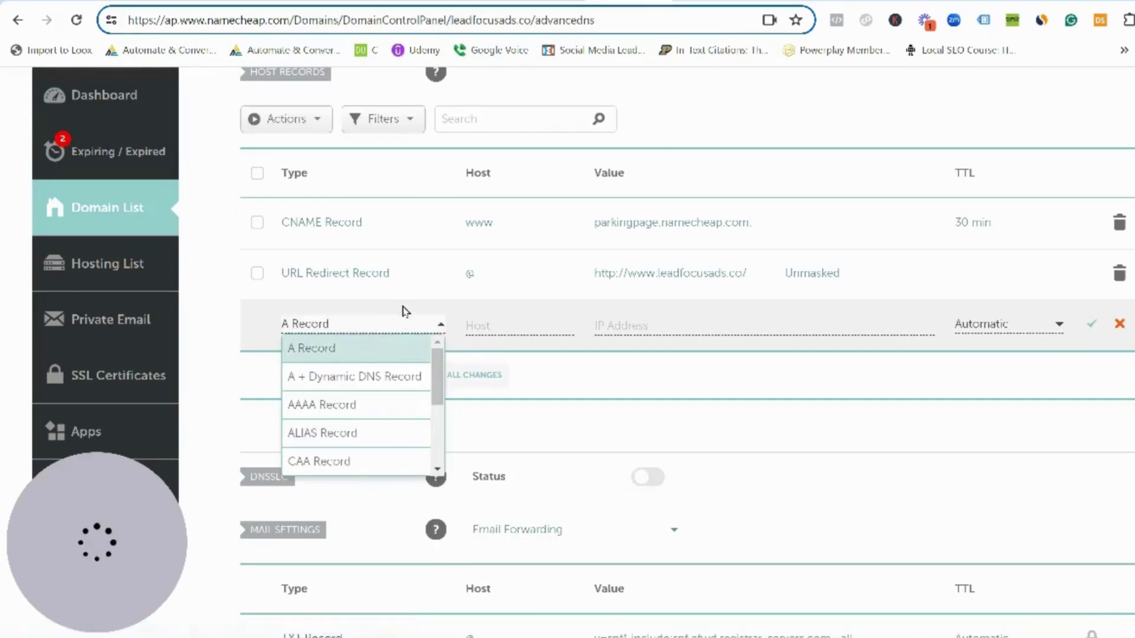
scroll(372, 372, "down", 2)
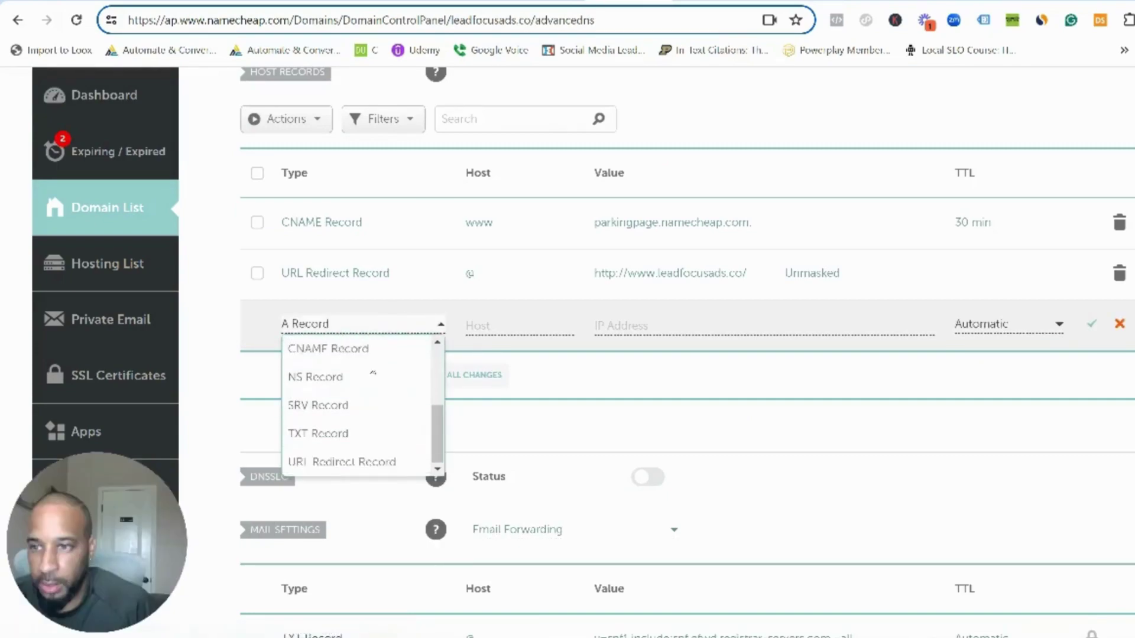
left_click(354, 436)
left_click(500, 328)
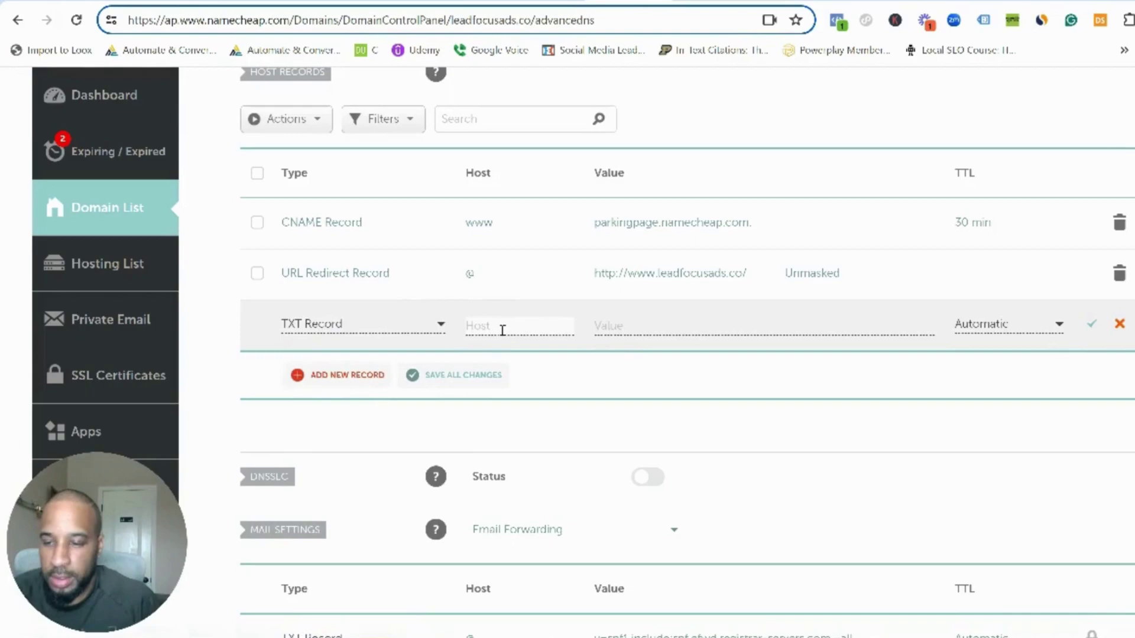
type("@")
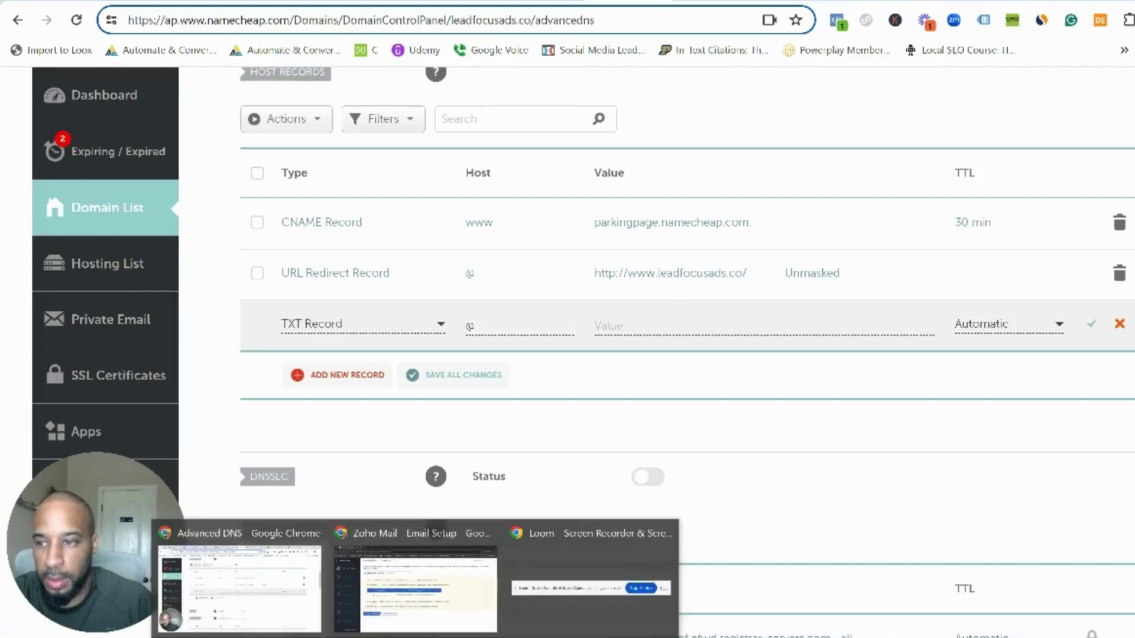
- Paste Zoho's zoho-verification=zb66585707.zmverify.zoho.com value into the record, save it, and reload the page
left_click(427, 607)
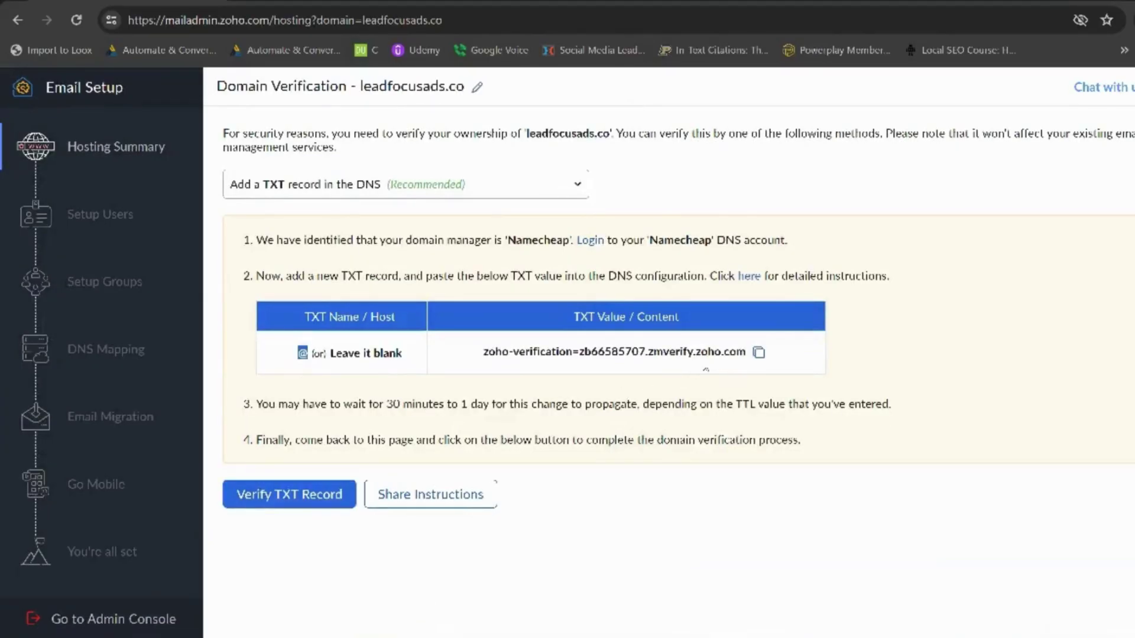
left_click(759, 352)
left_click(242, 591)
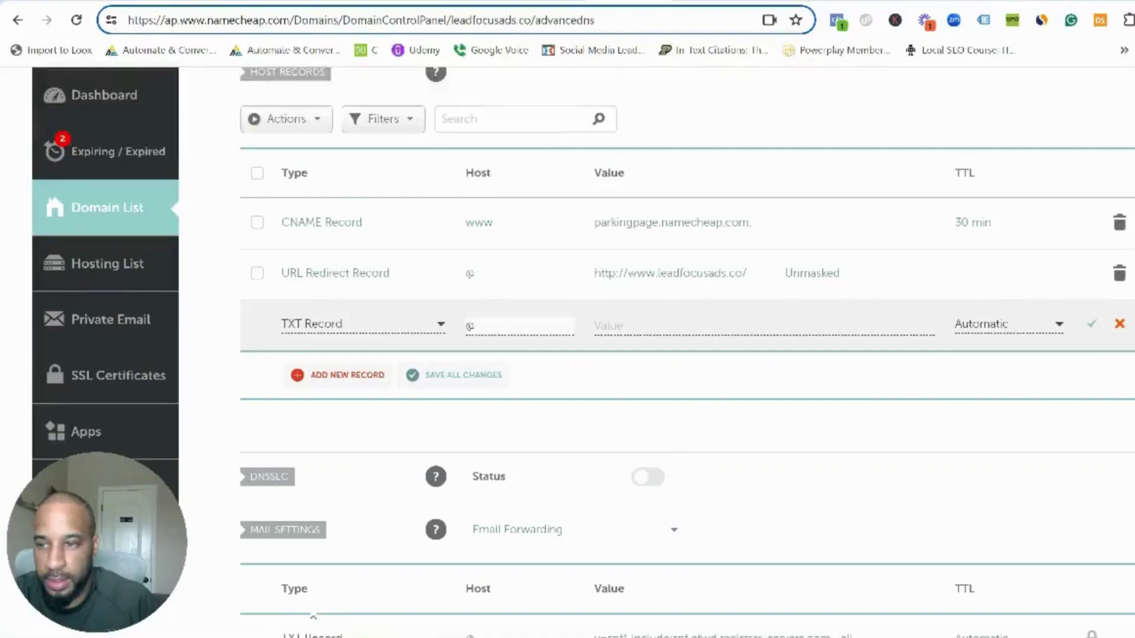
left_click(650, 325)
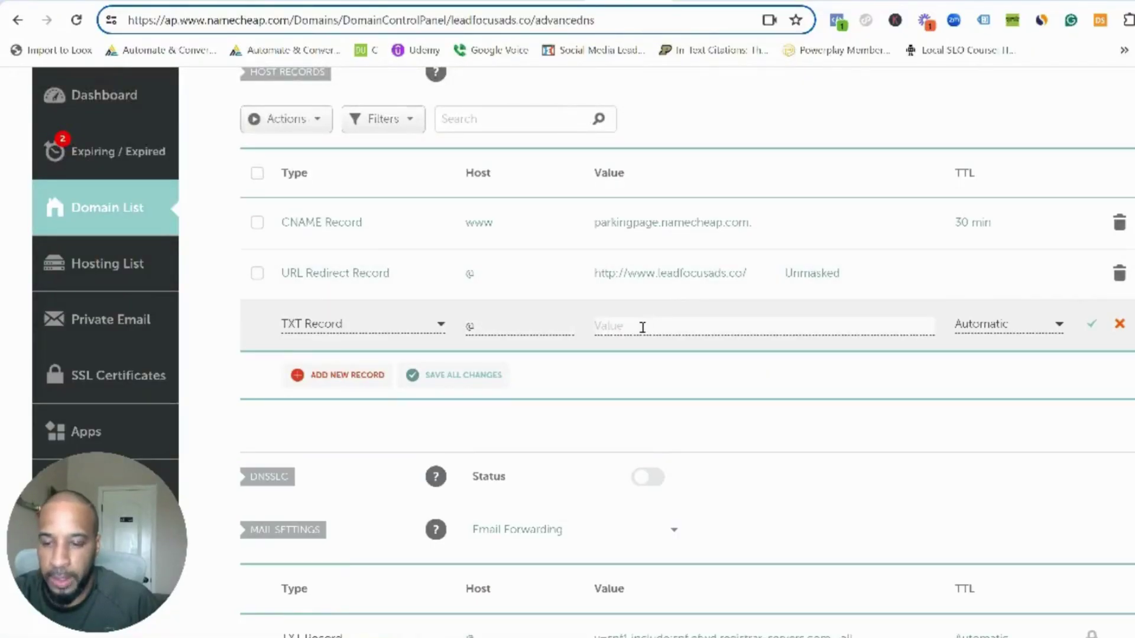
key("ctrl+v")
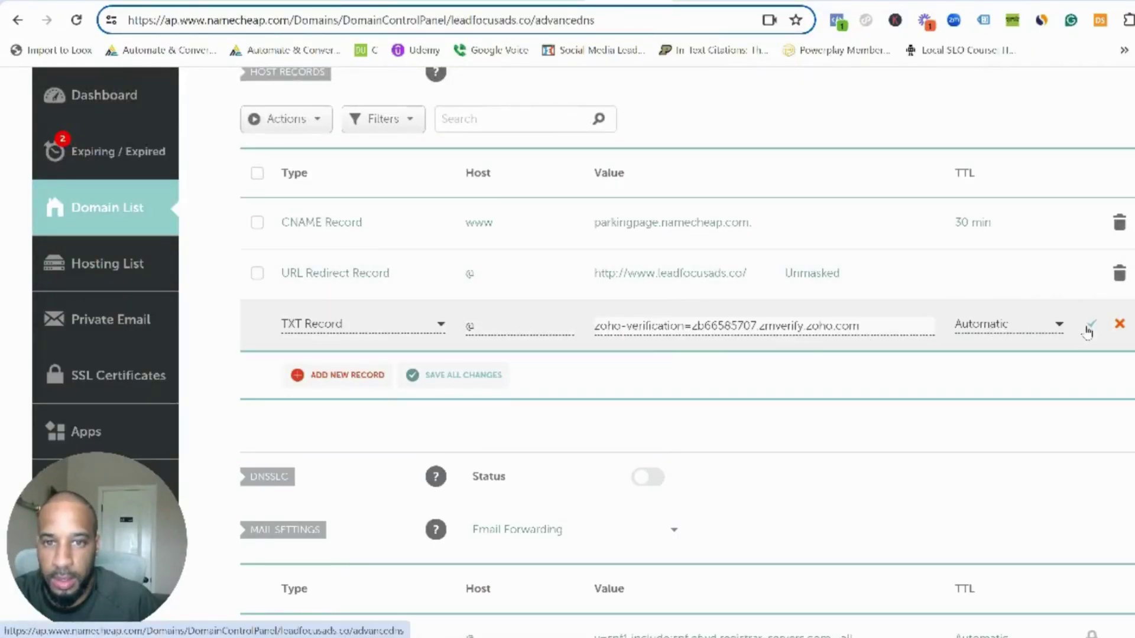
left_click(1089, 326)
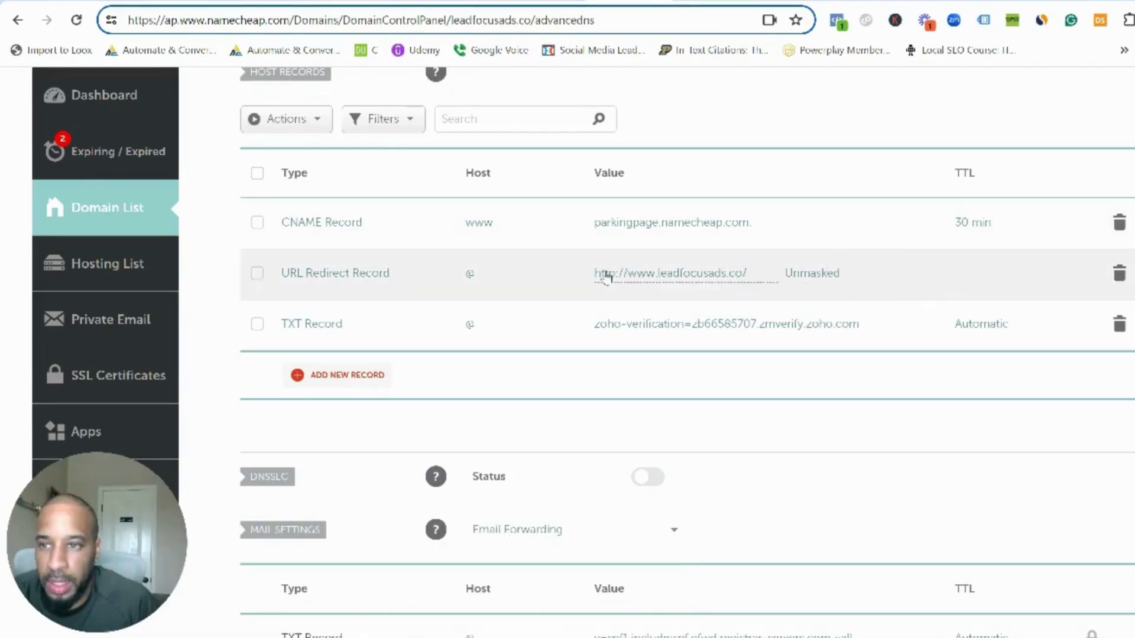
left_click(76, 20)
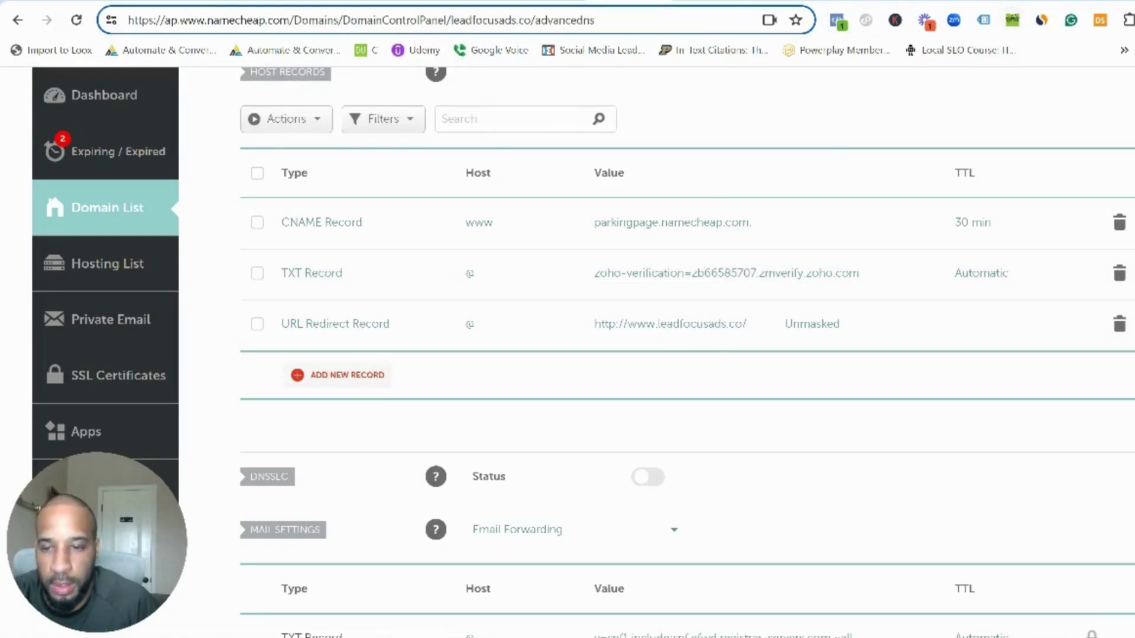
- Verify the TXT record in Zoho Mail to confirm ownership of leadfocusads.co
mouse_move(414, 637)
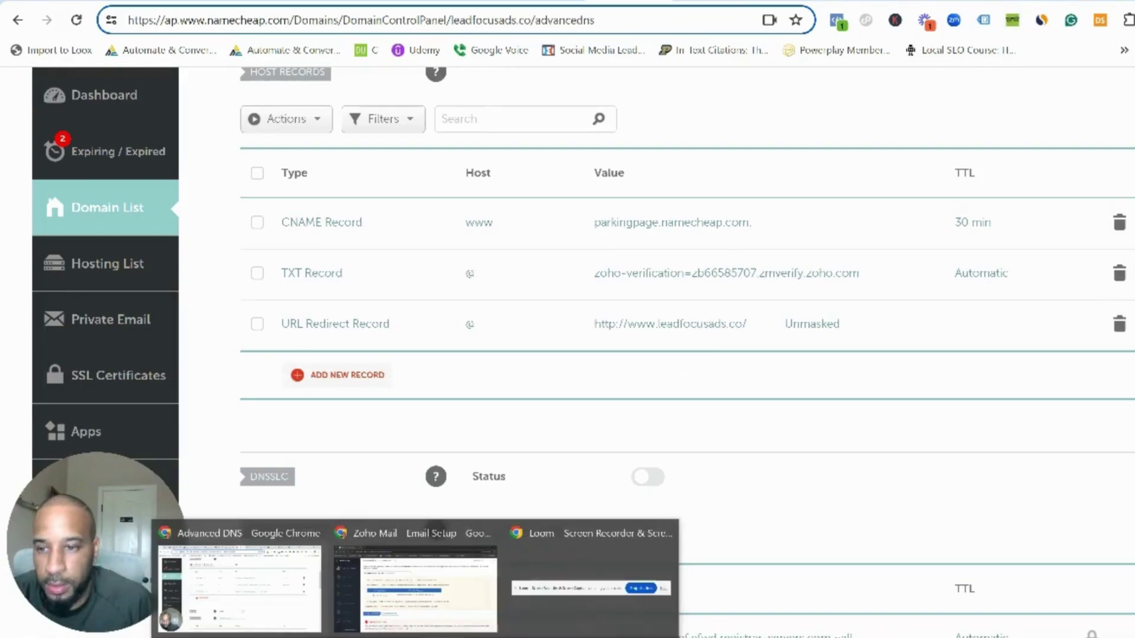
left_click(415, 588)
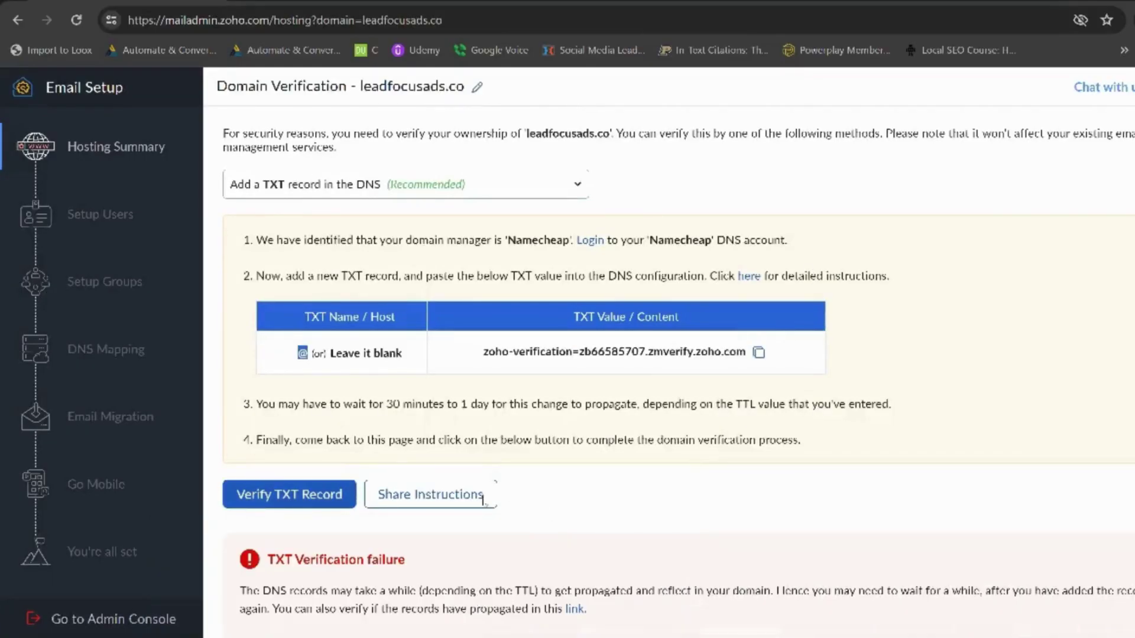
left_click(295, 498)
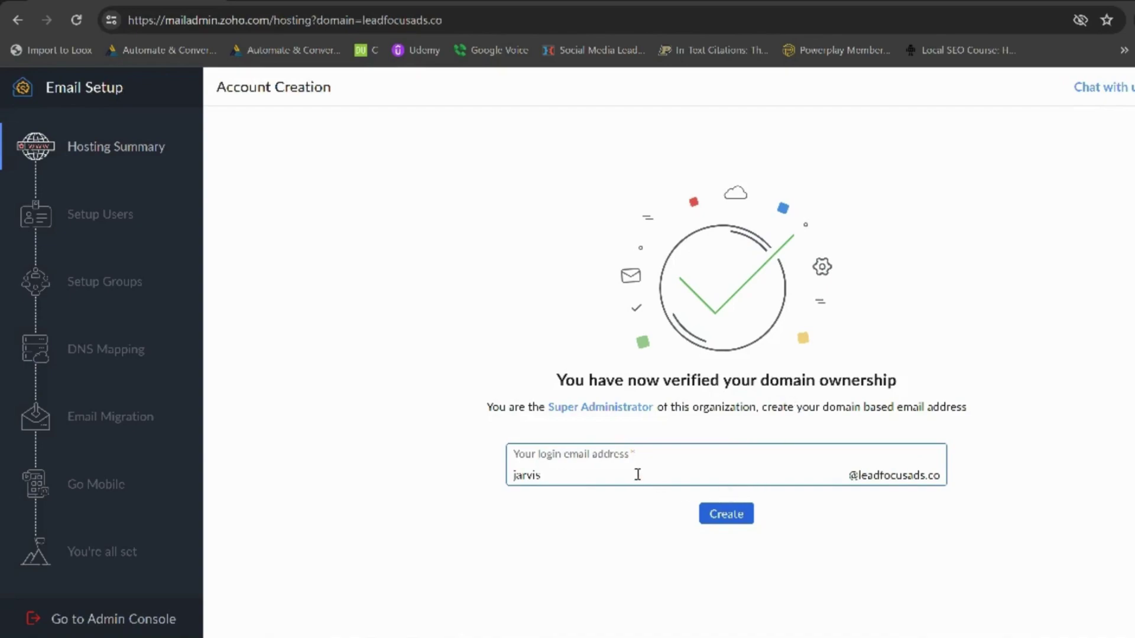
left_click(727, 517)
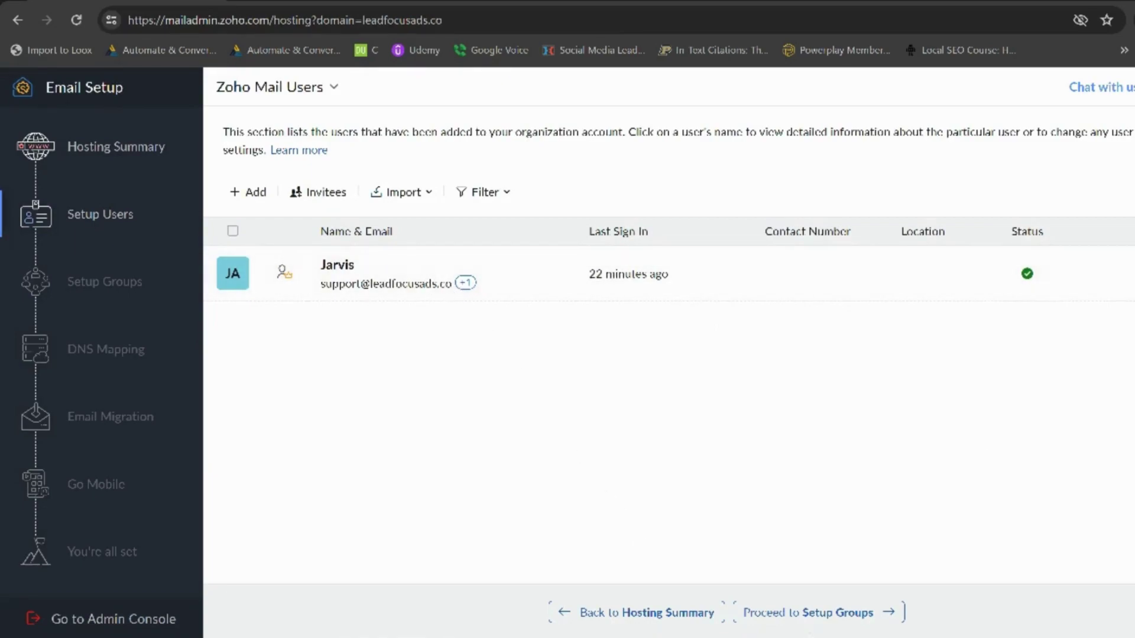
- Proceed past Setup Groups to the DNS Mapping step
left_click(819, 614)
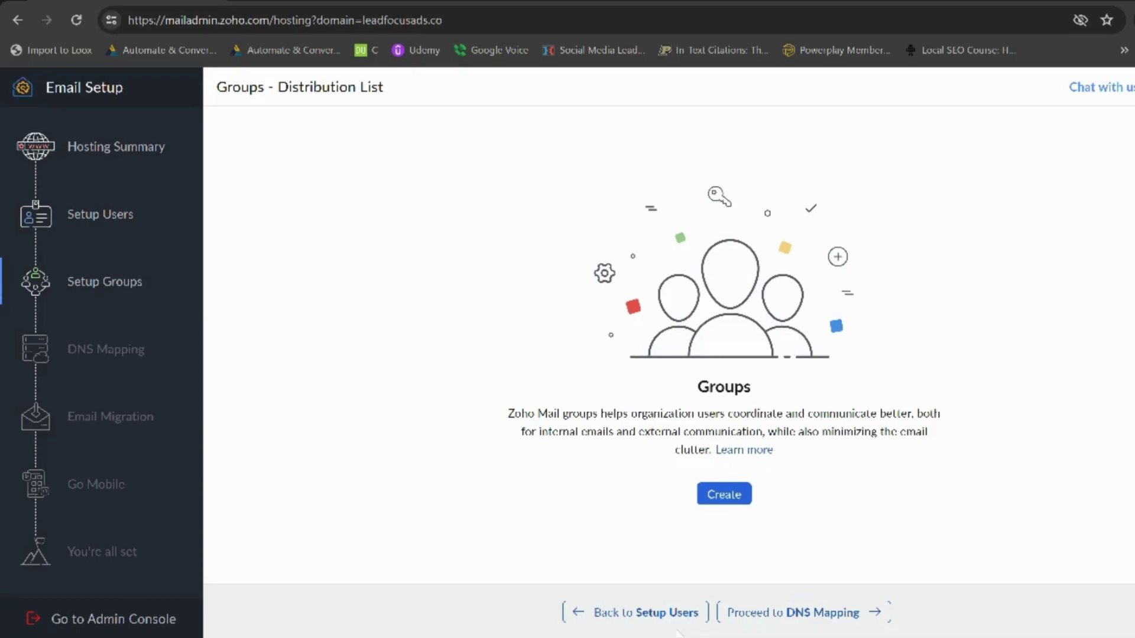
left_click(854, 612)
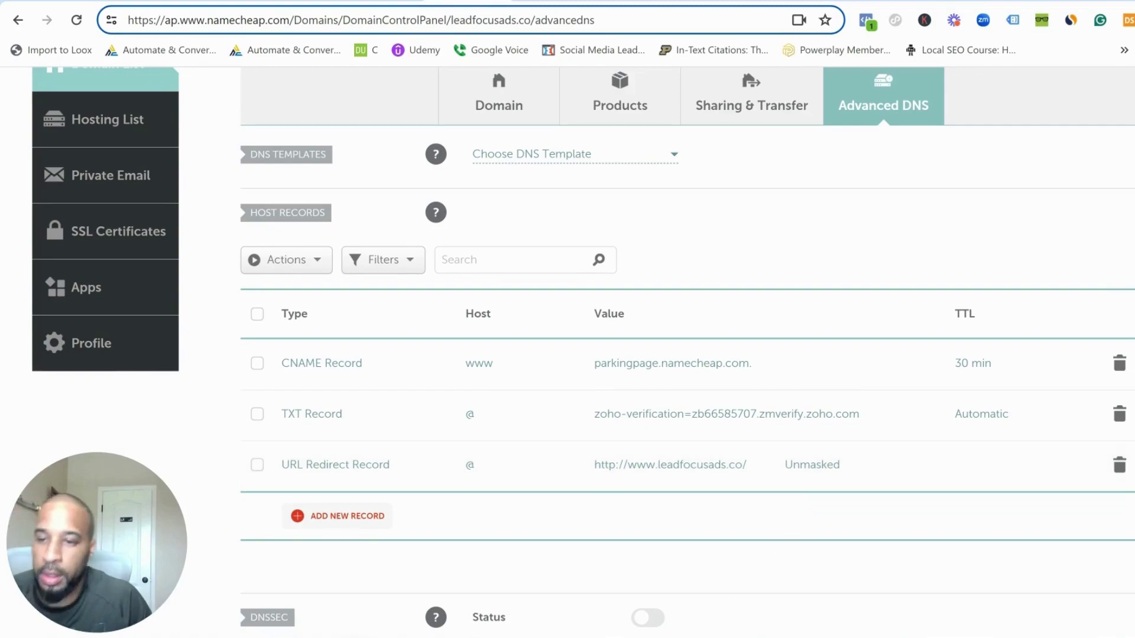
mouse_move(415, 637)
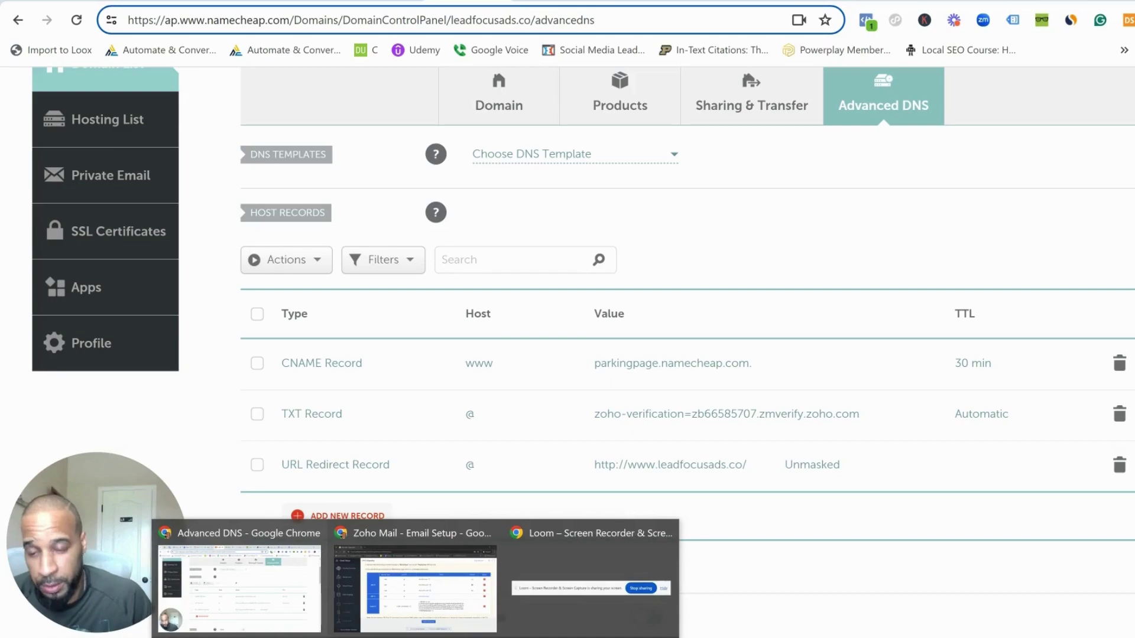
left_click(438, 617)
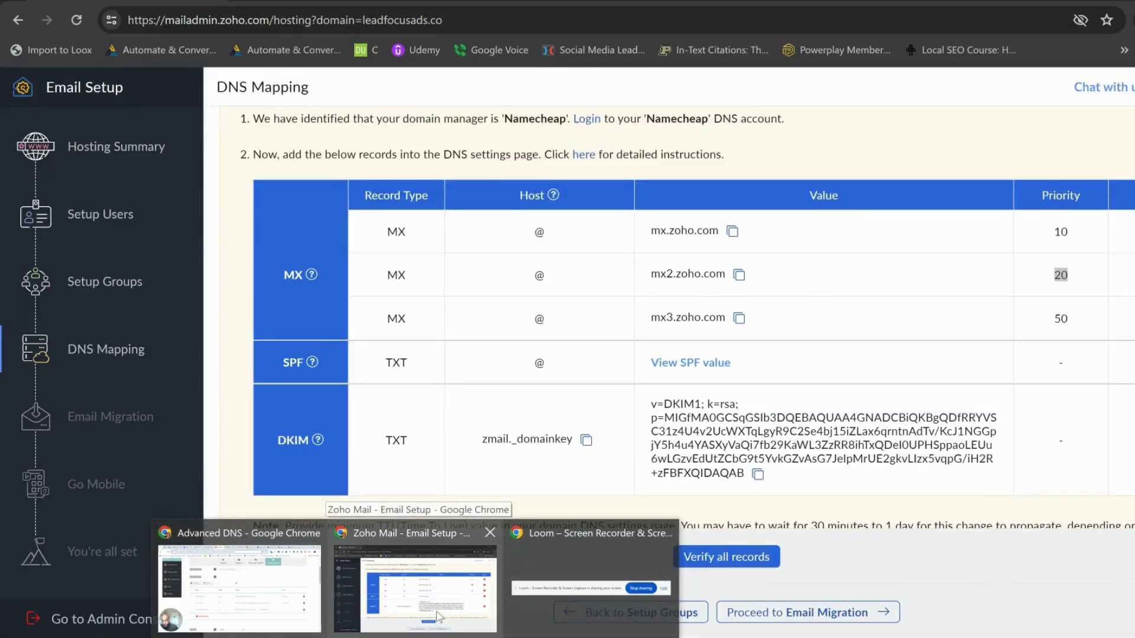
left_click(437, 617)
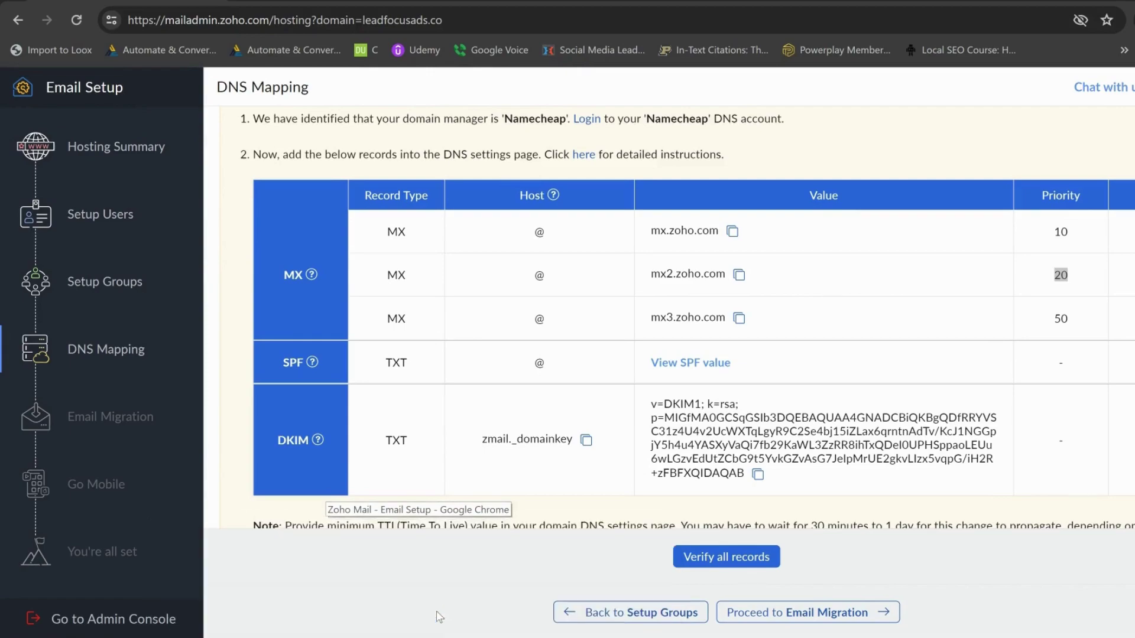
scroll(455, 447, "up", 2)
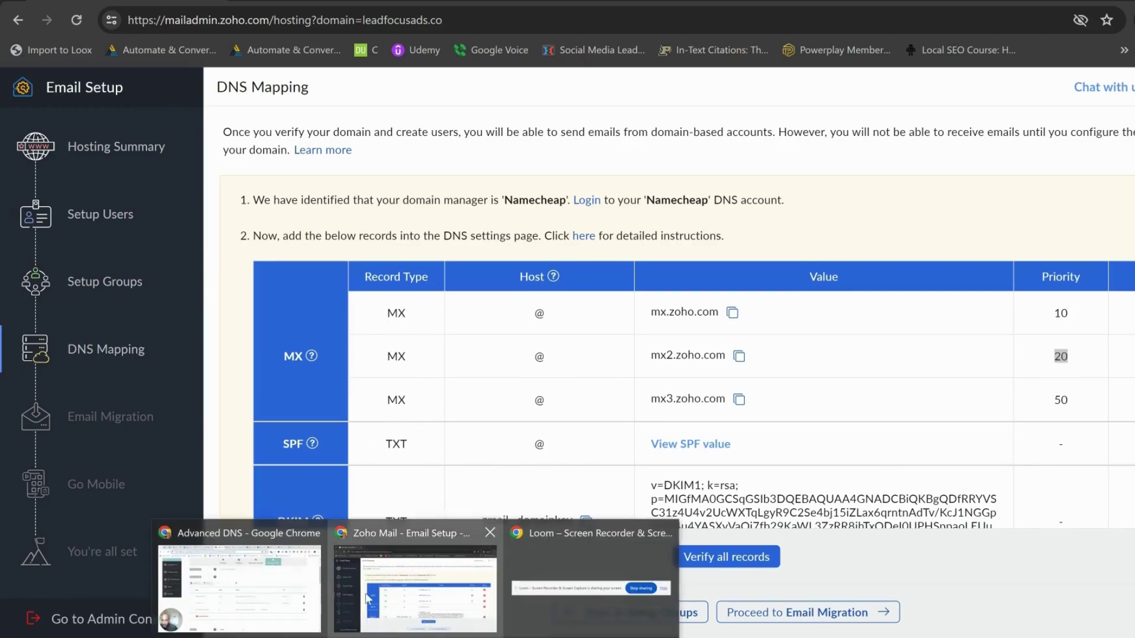
left_click(301, 585)
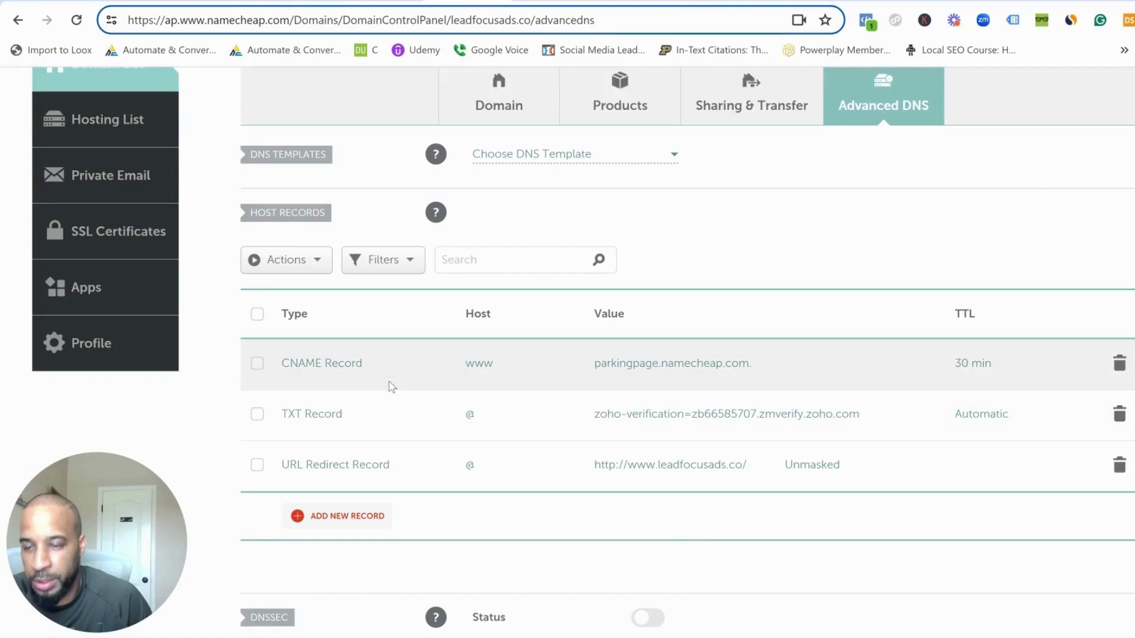
- Keep mail settings on Custom MX and fill in MX record @ → mx.zoho.com., priority 10
scroll(399, 370, "down", 1)
scroll(399, 370, "down", 5)
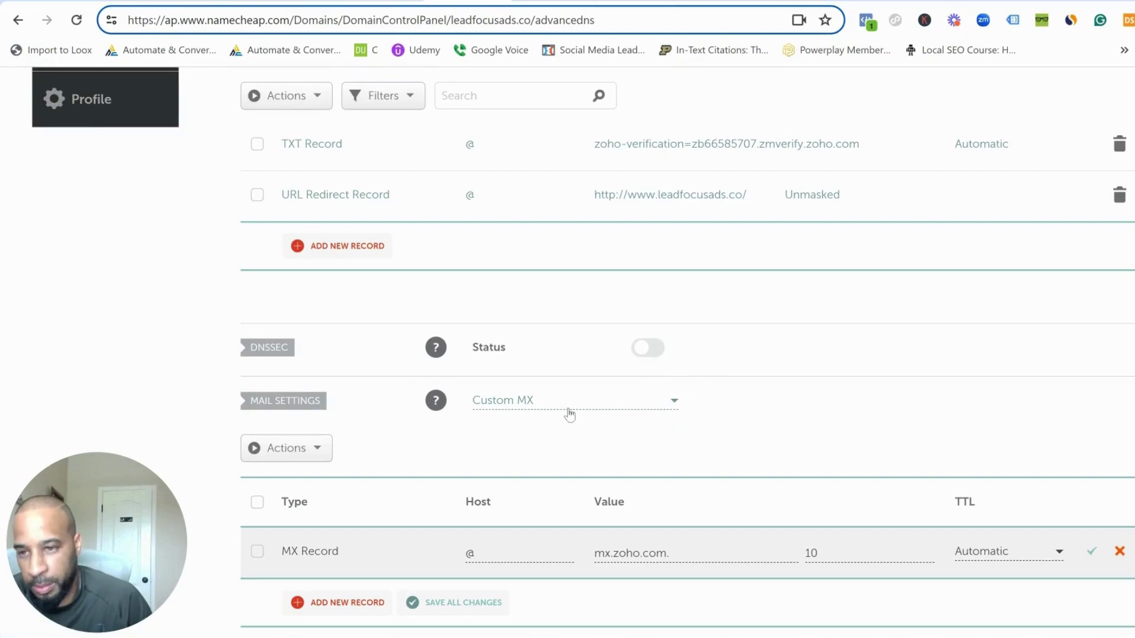
left_click(572, 406)
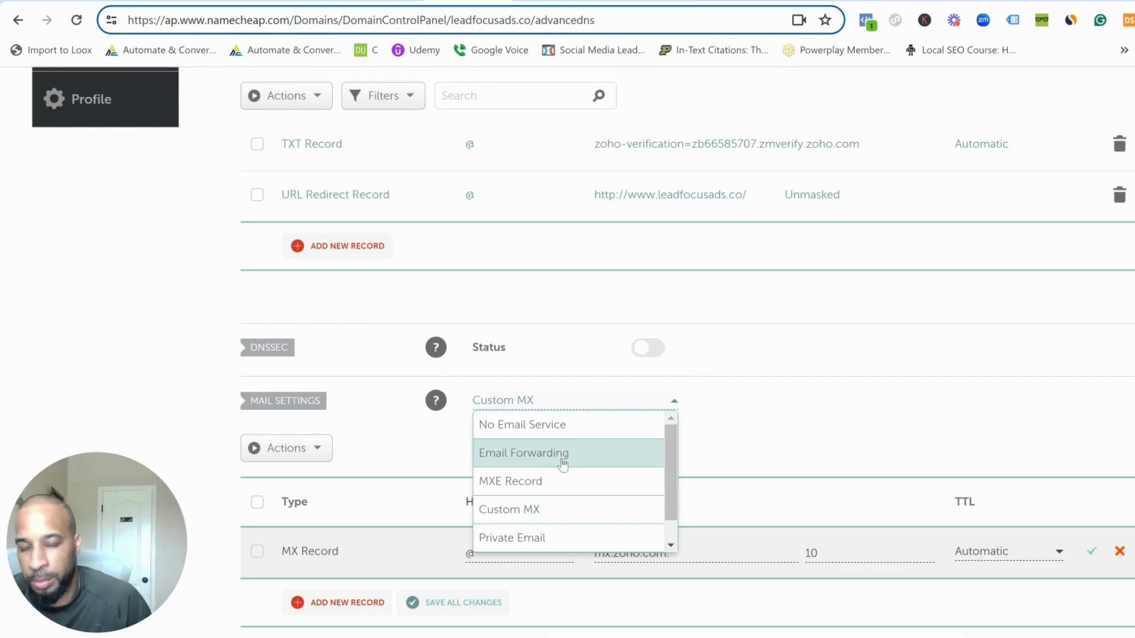
left_click(568, 509)
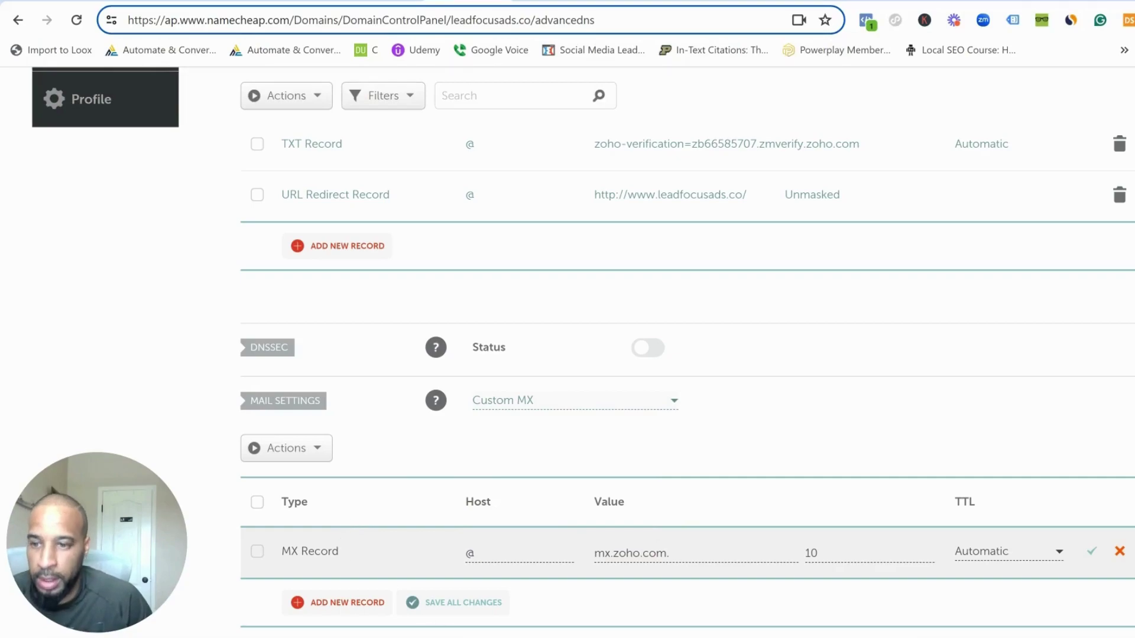
left_click(410, 577)
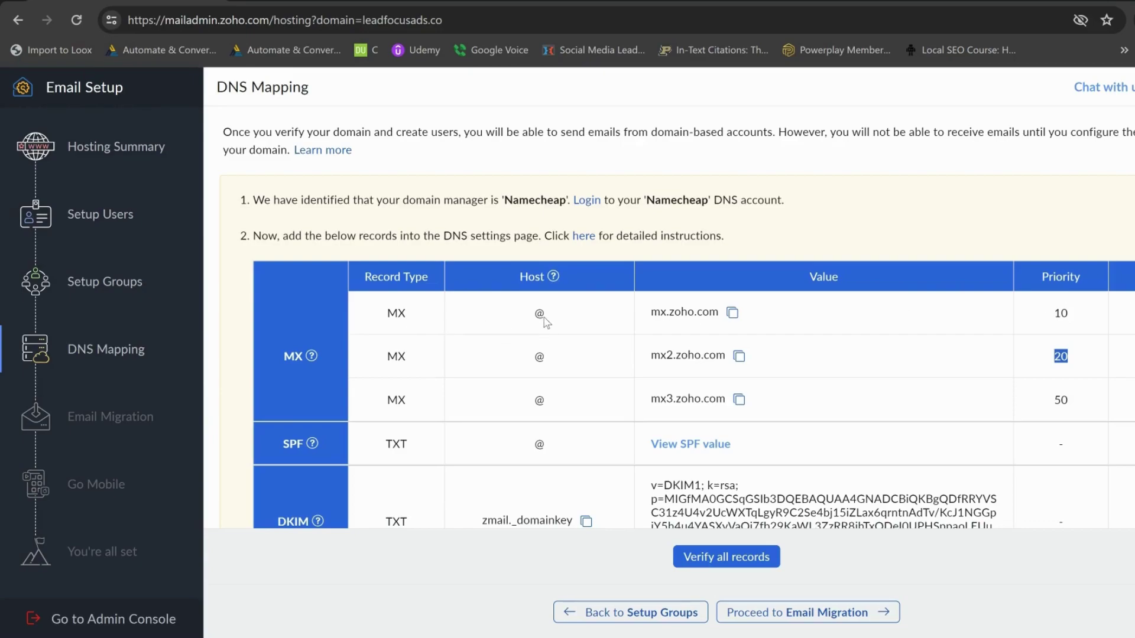
left_click(419, 635)
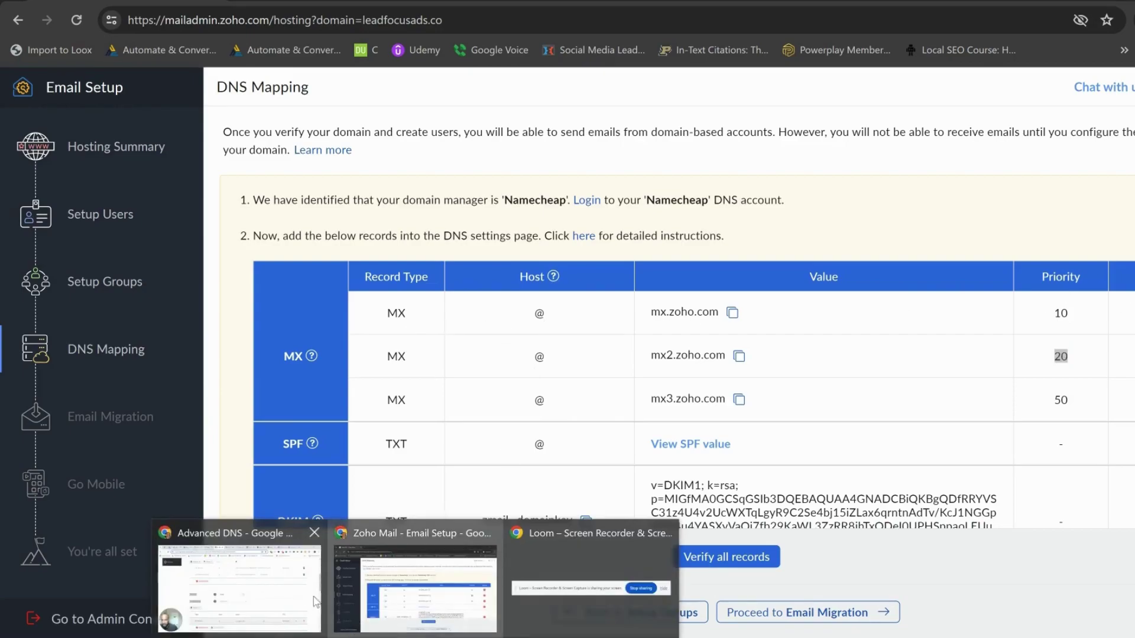
left_click(315, 602)
scroll(448, 328, "down", 3)
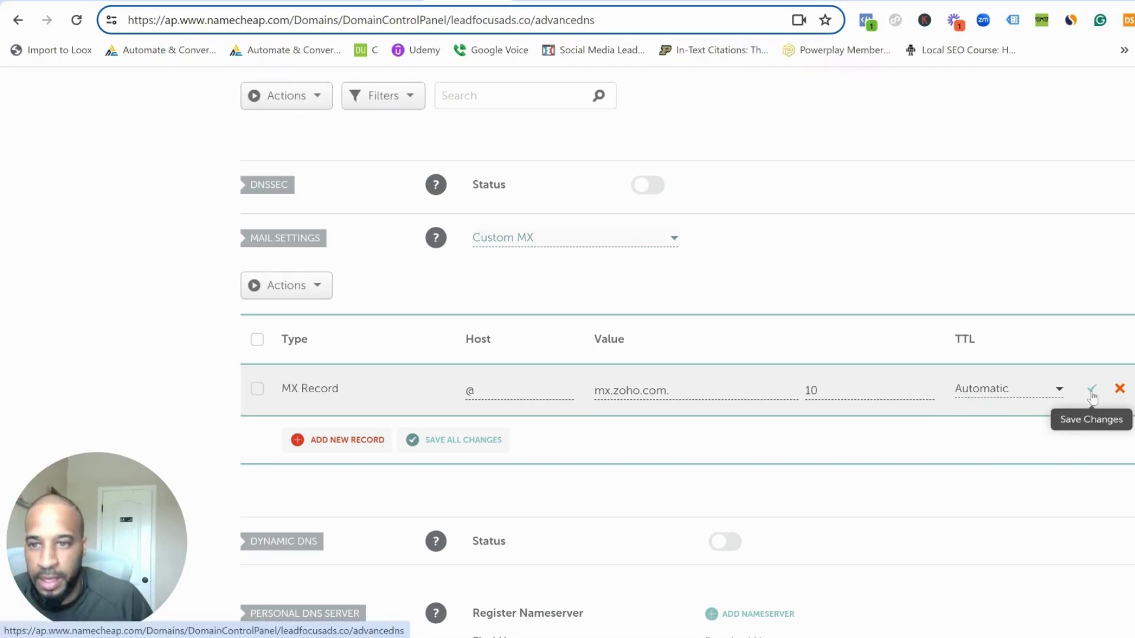
key("alt+Tab")
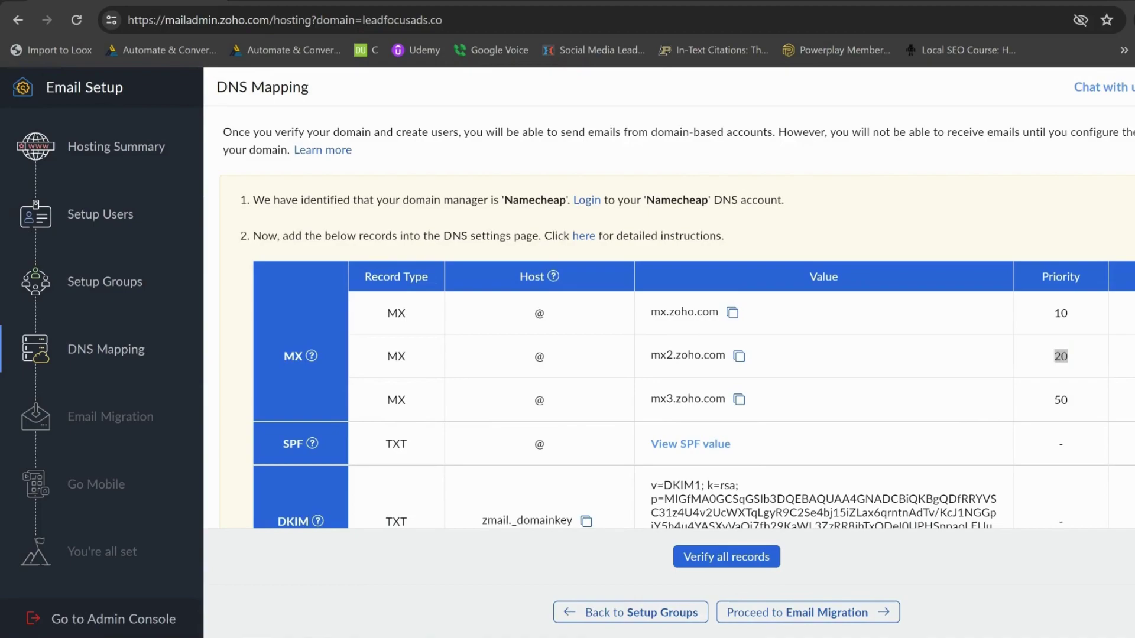
- Save the first MX record, mx.zoho.com. with priority 10
mouse_move(415, 637)
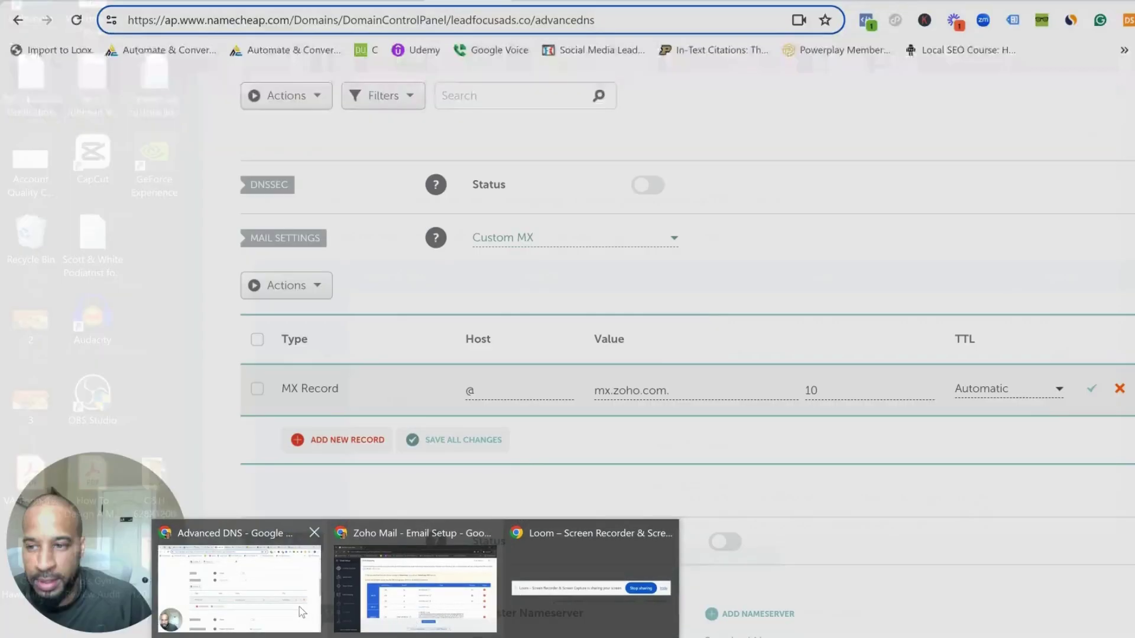
left_click(299, 608)
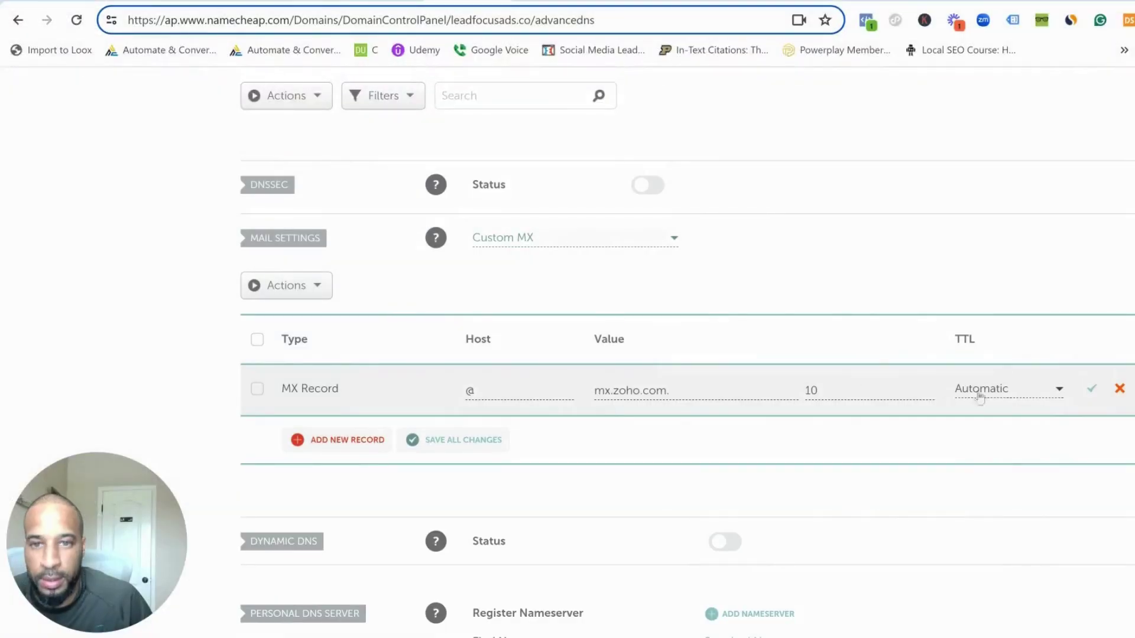
left_click(1091, 388)
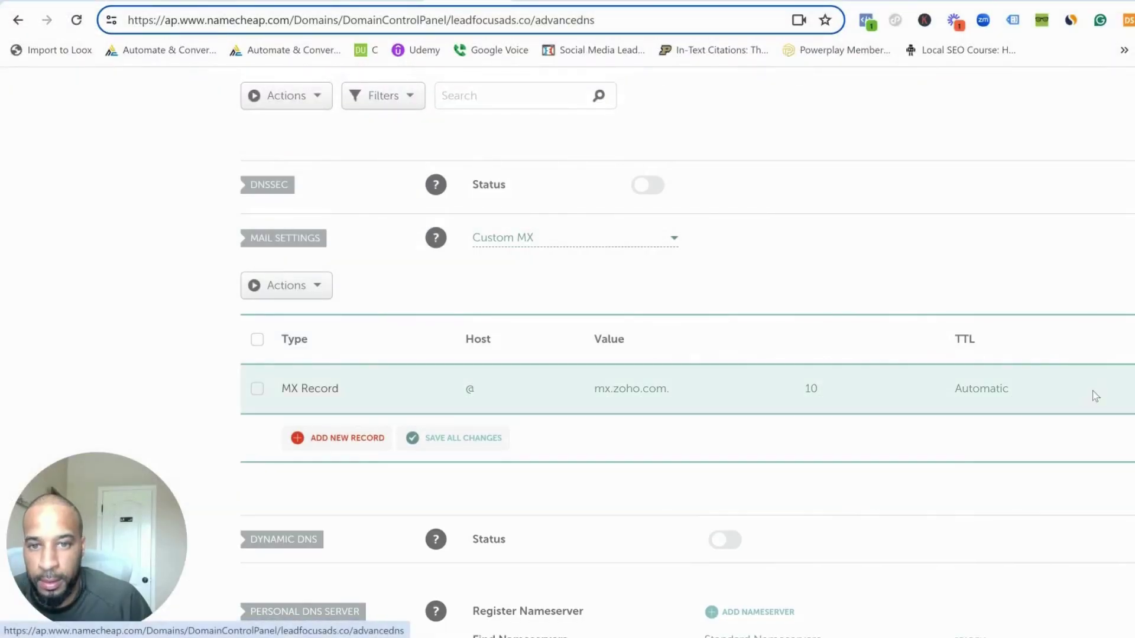
- Add and save a second MX record: host @, mx2.zoho.com., priority 20
left_click(318, 437)
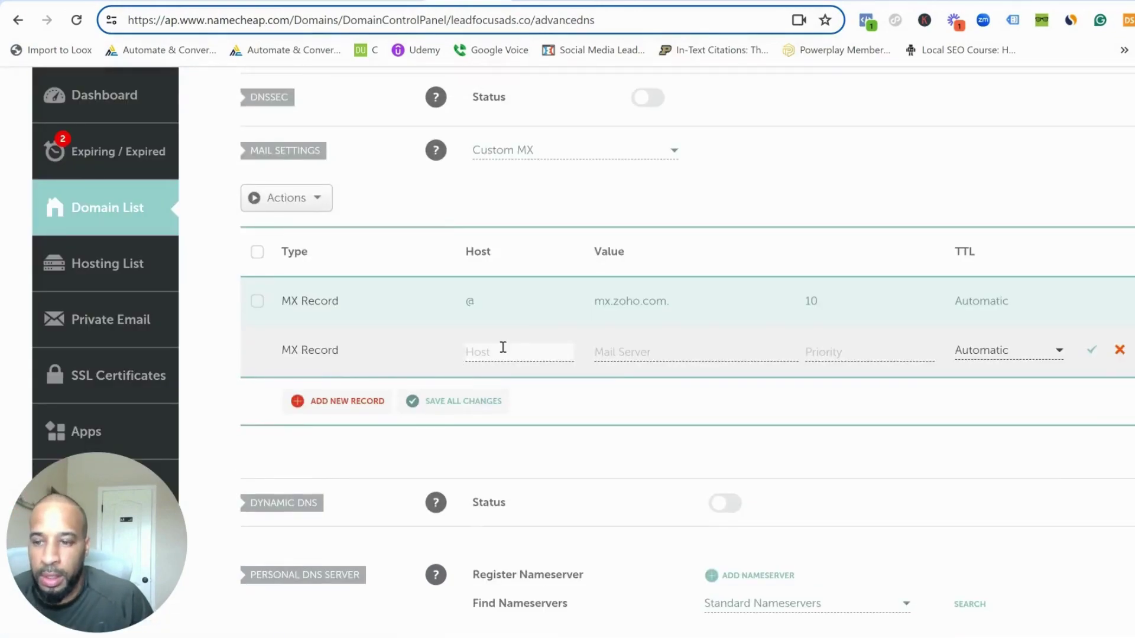
type("@")
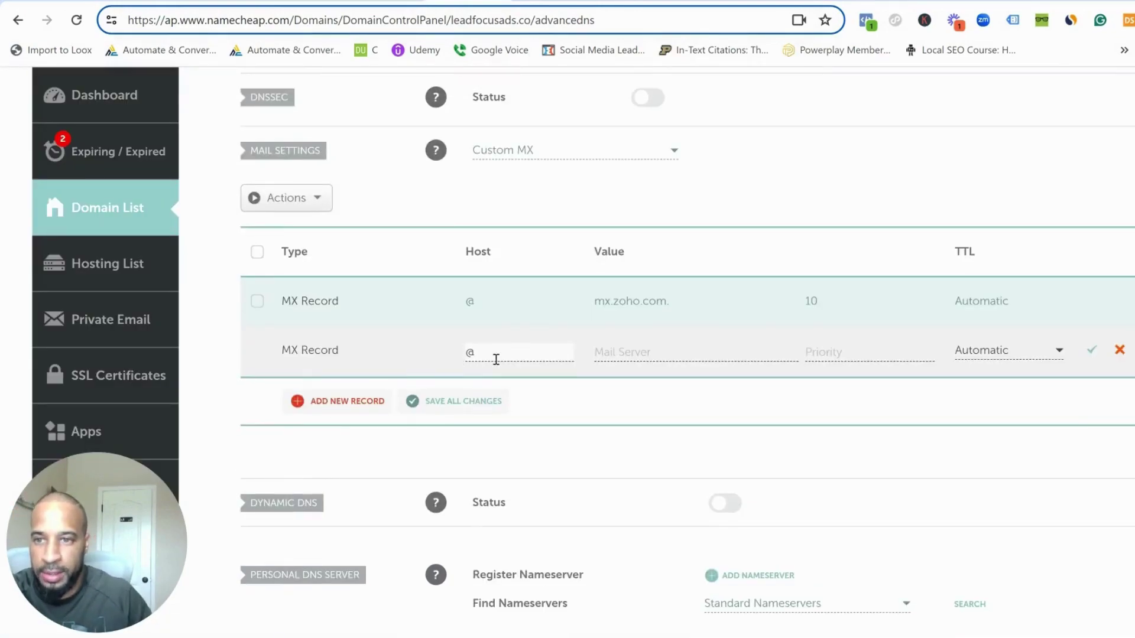
left_click(415, 637)
left_click(438, 615)
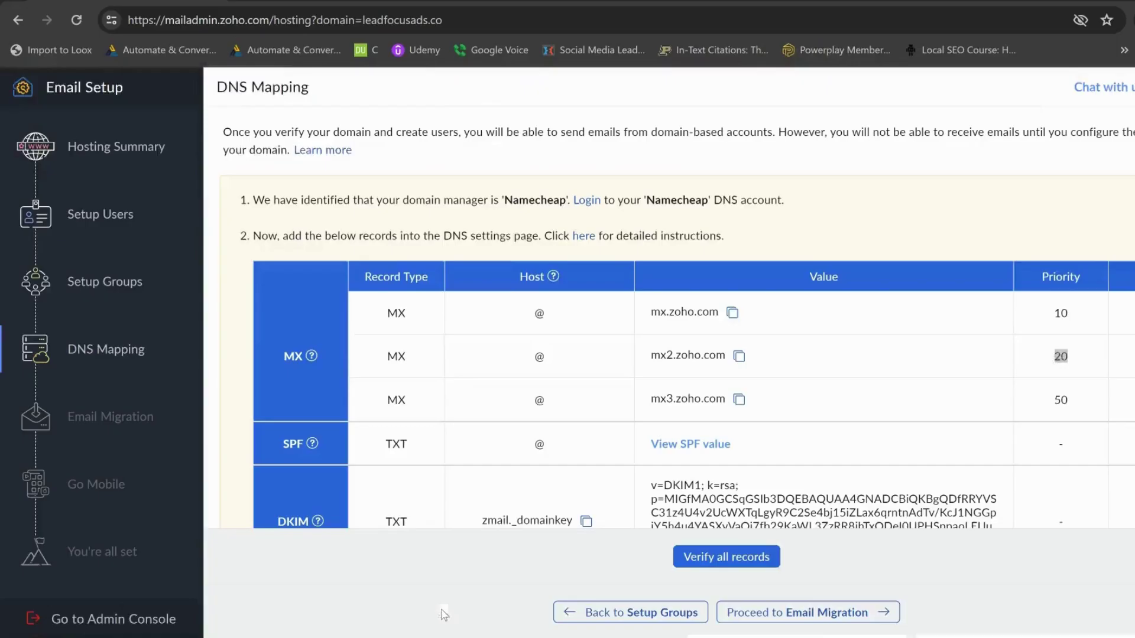
left_click(739, 356)
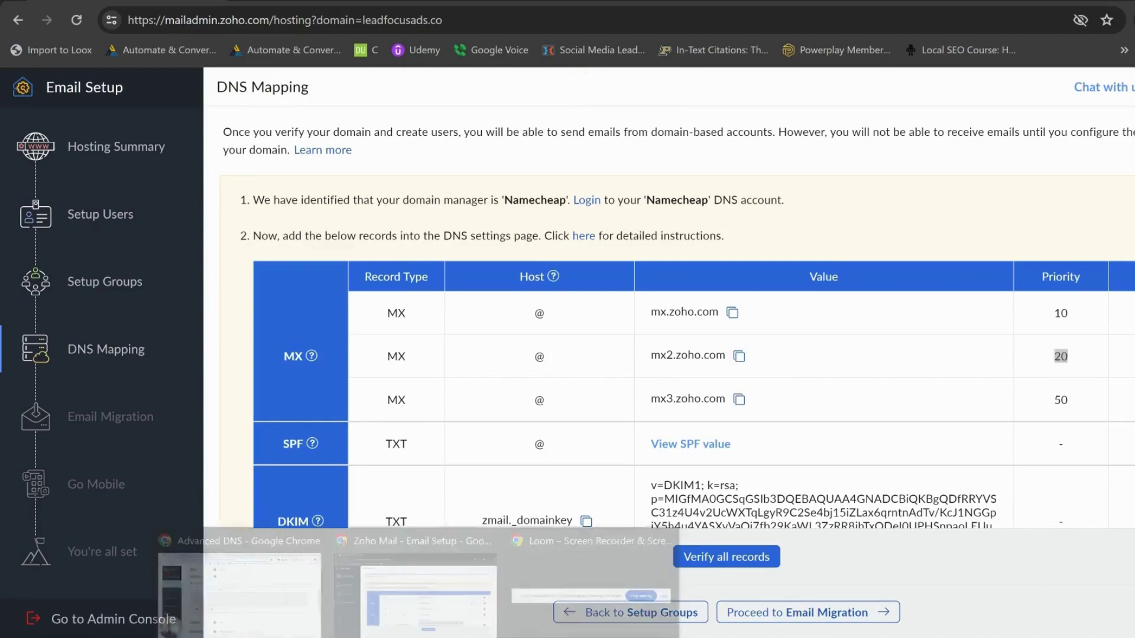
left_click(240, 567)
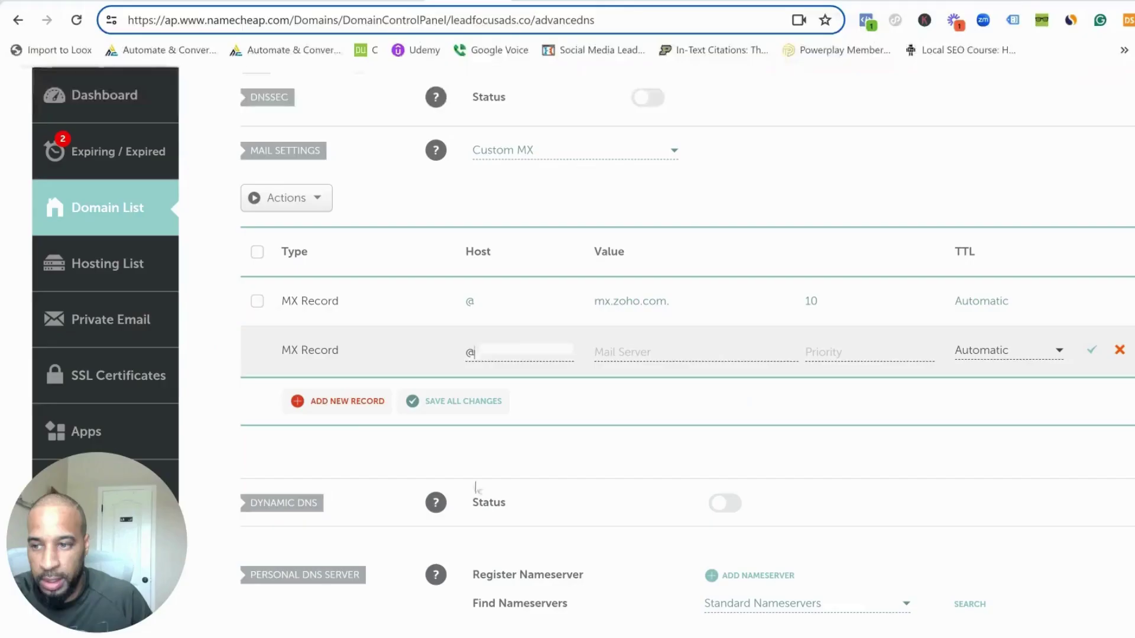
left_click(631, 350)
key("ctrl+v")
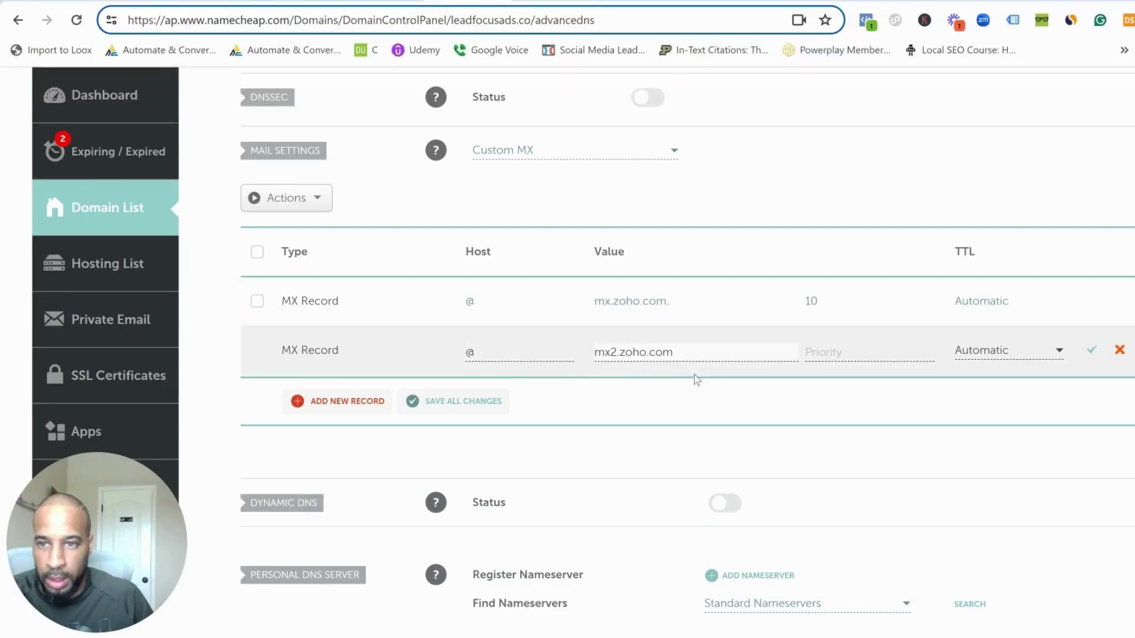
type(".")
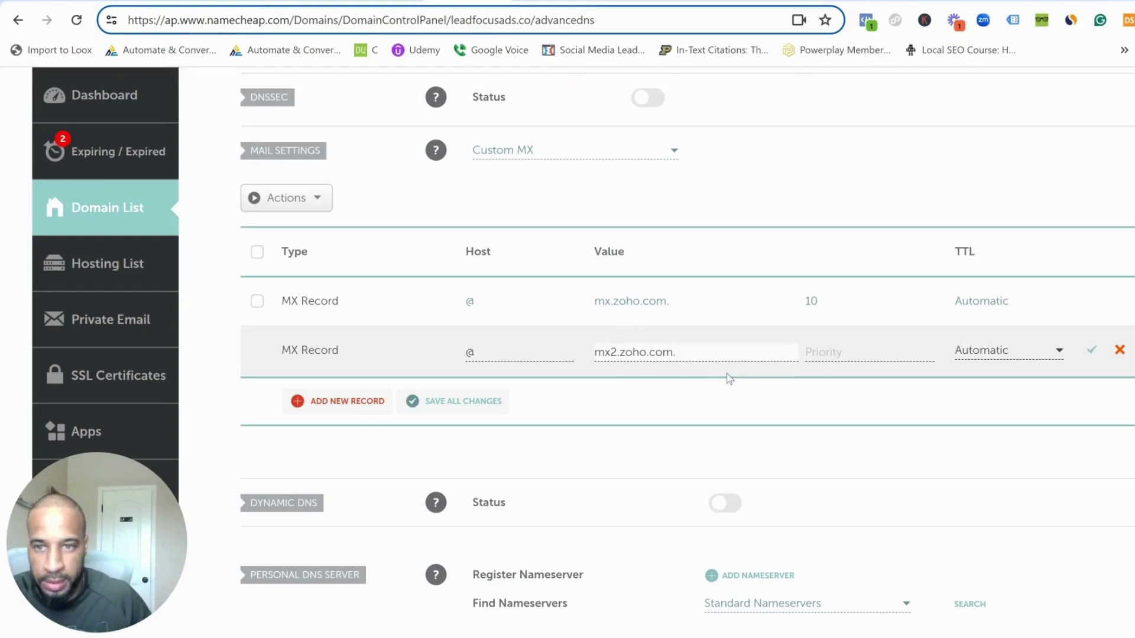
left_click(841, 358)
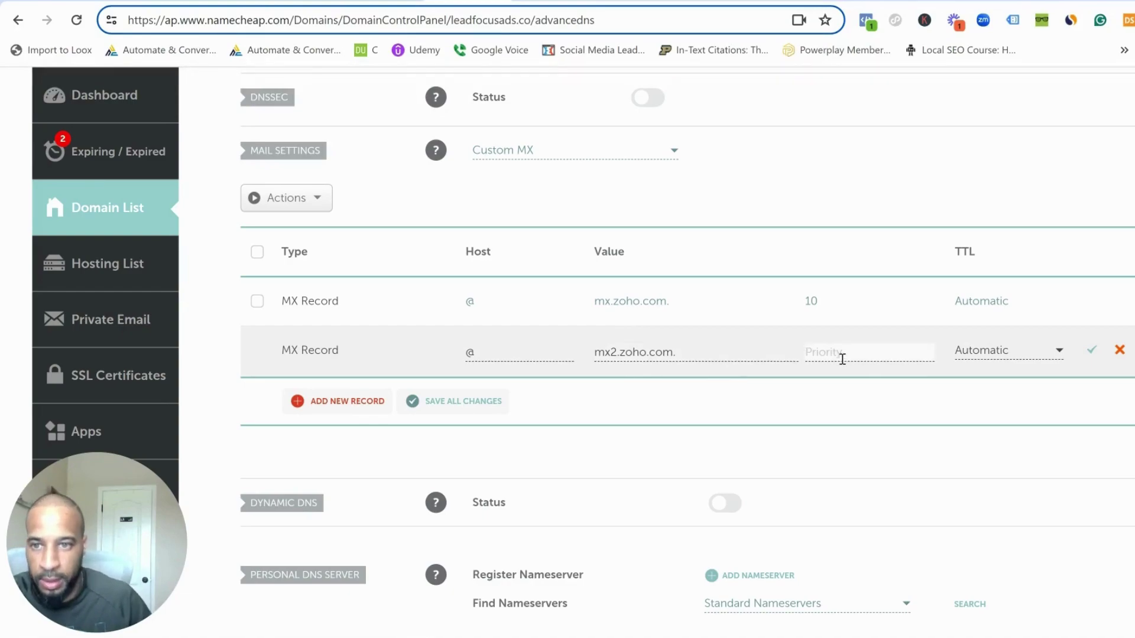
type("20")
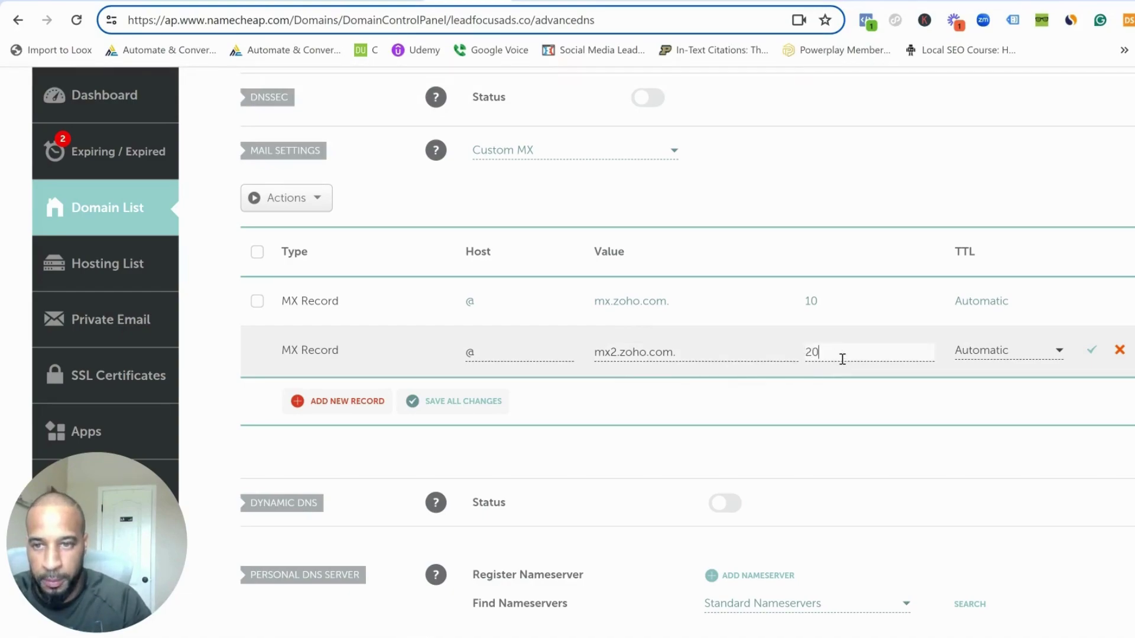
scroll(1043, 368, "up", 1)
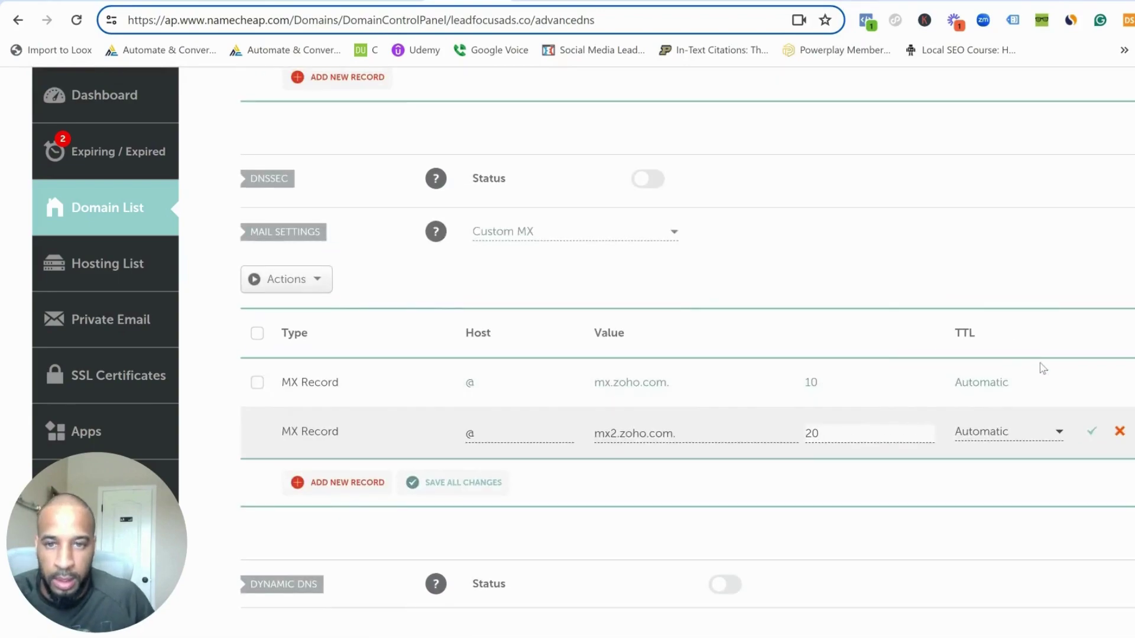
left_click(1091, 431)
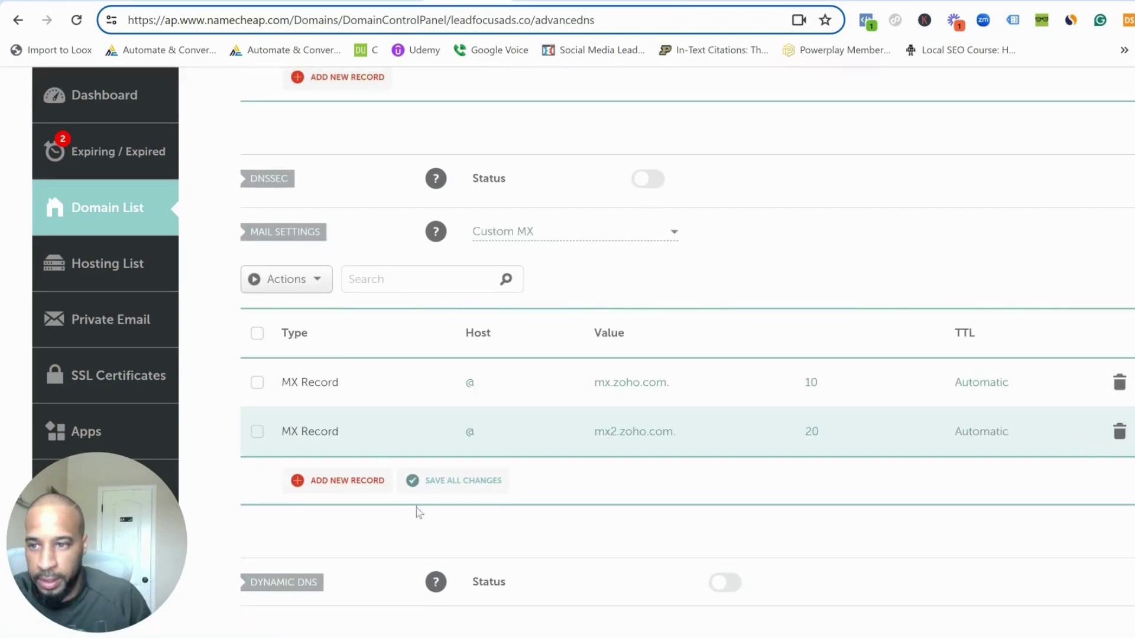
- Add and save a third MX record: host @, mx3.zoho.com., priority 50
left_click(369, 480)
scroll(367, 461, "down", 2)
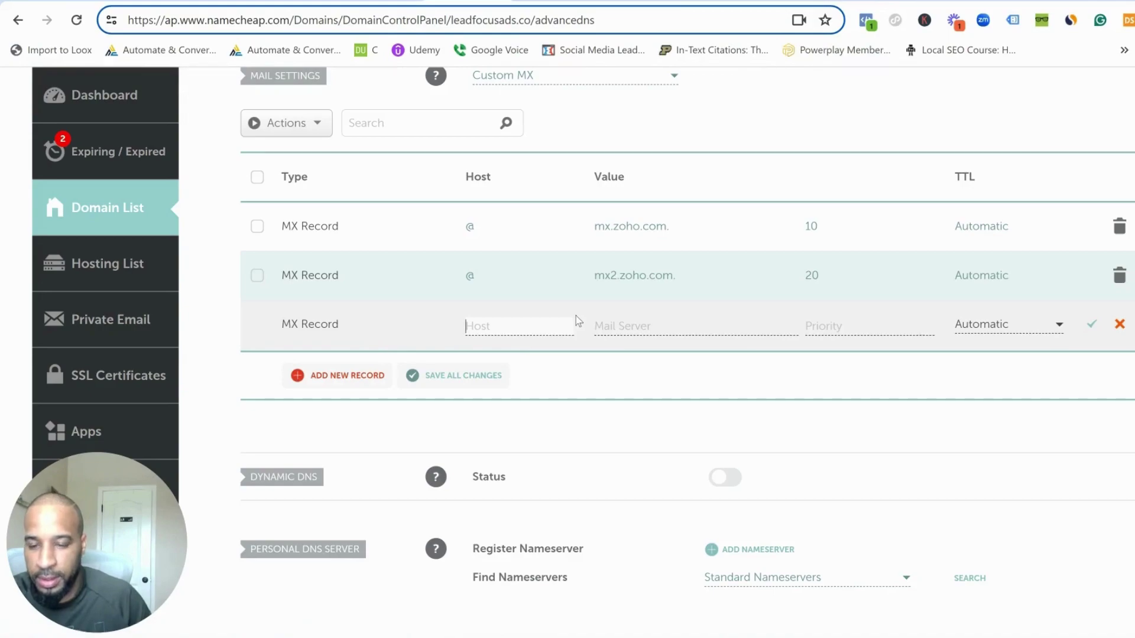
type("@")
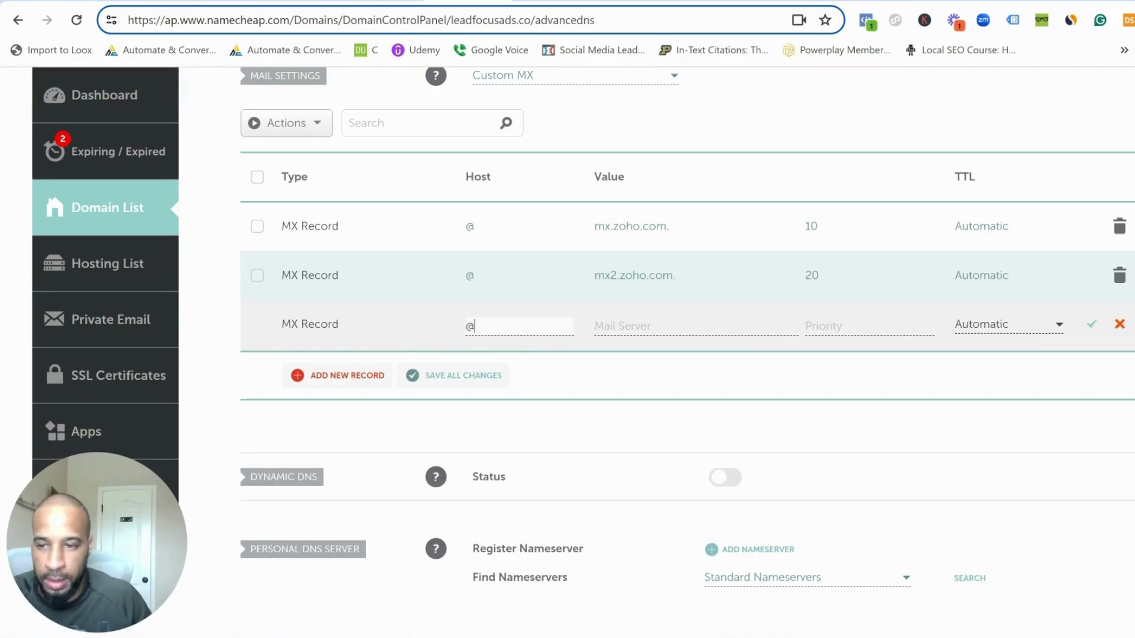
left_click(455, 609)
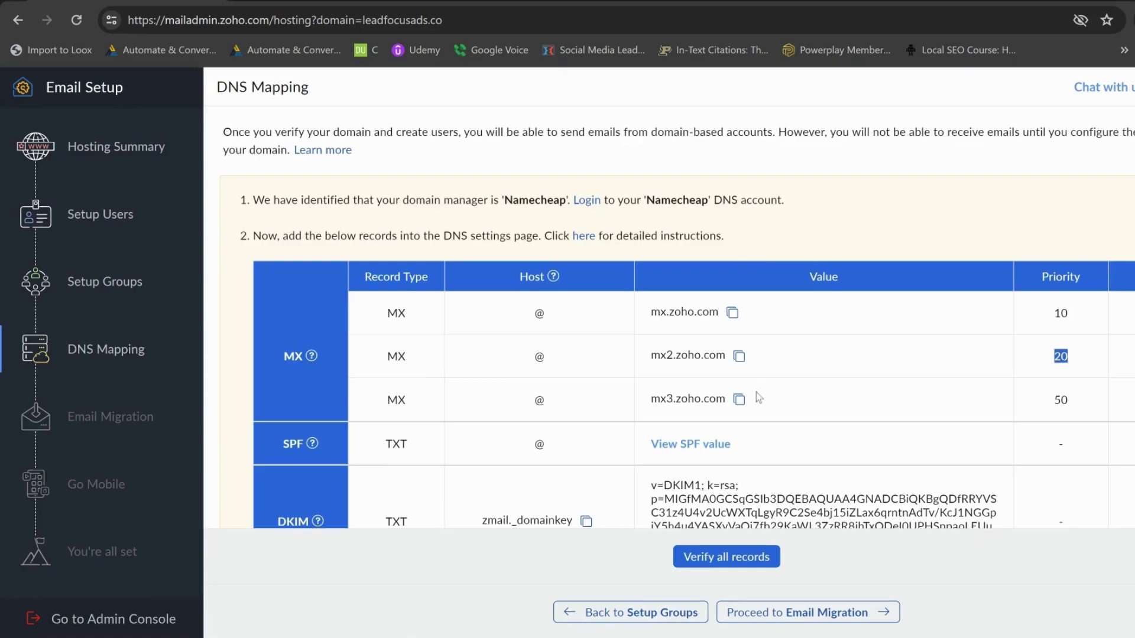
left_click(738, 399)
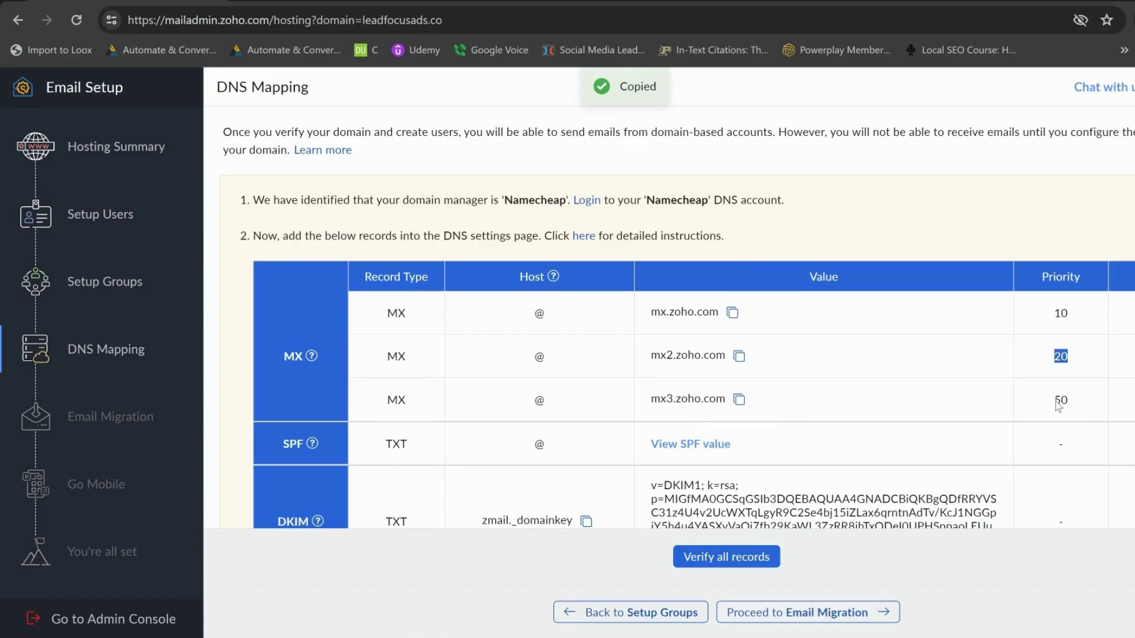
mouse_move(236, 633)
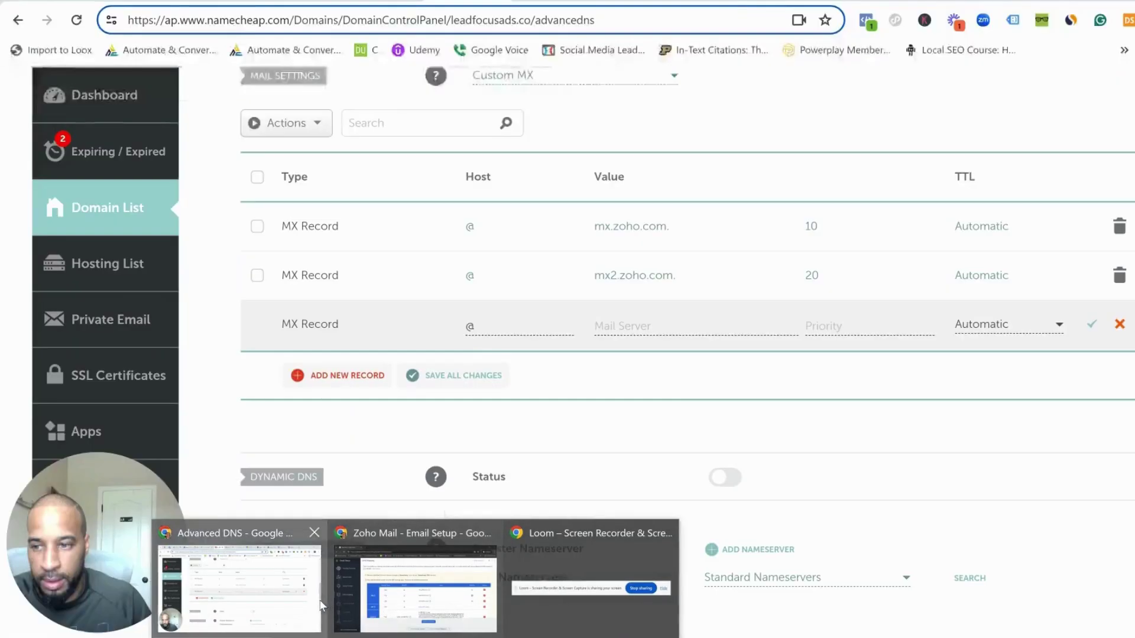
left_click(320, 606)
left_click(650, 327)
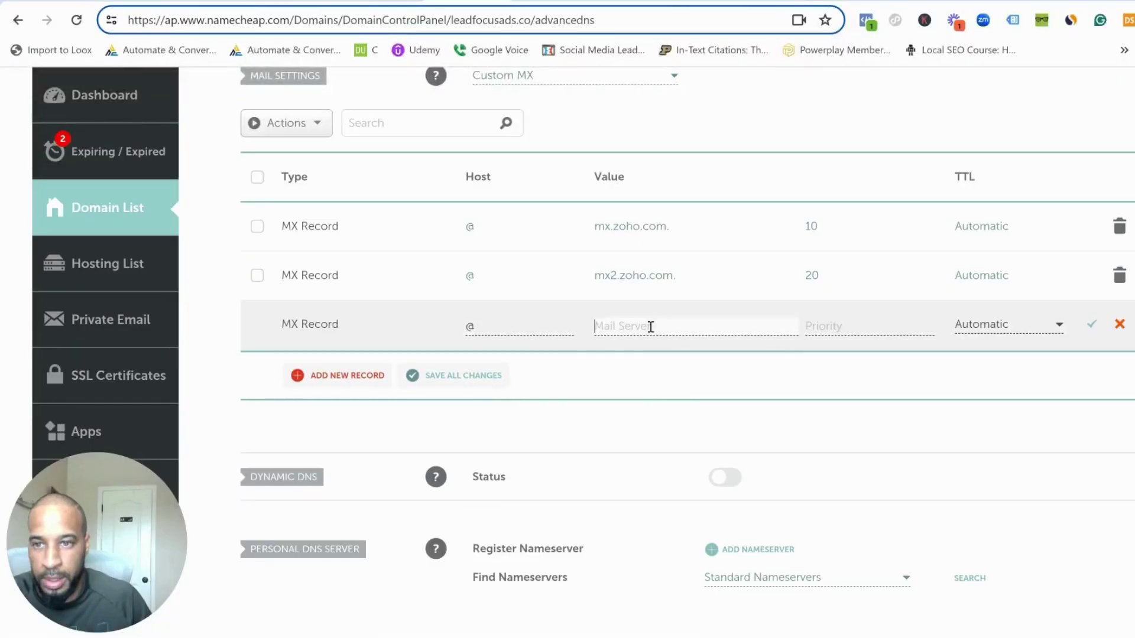
key("ctrl+v")
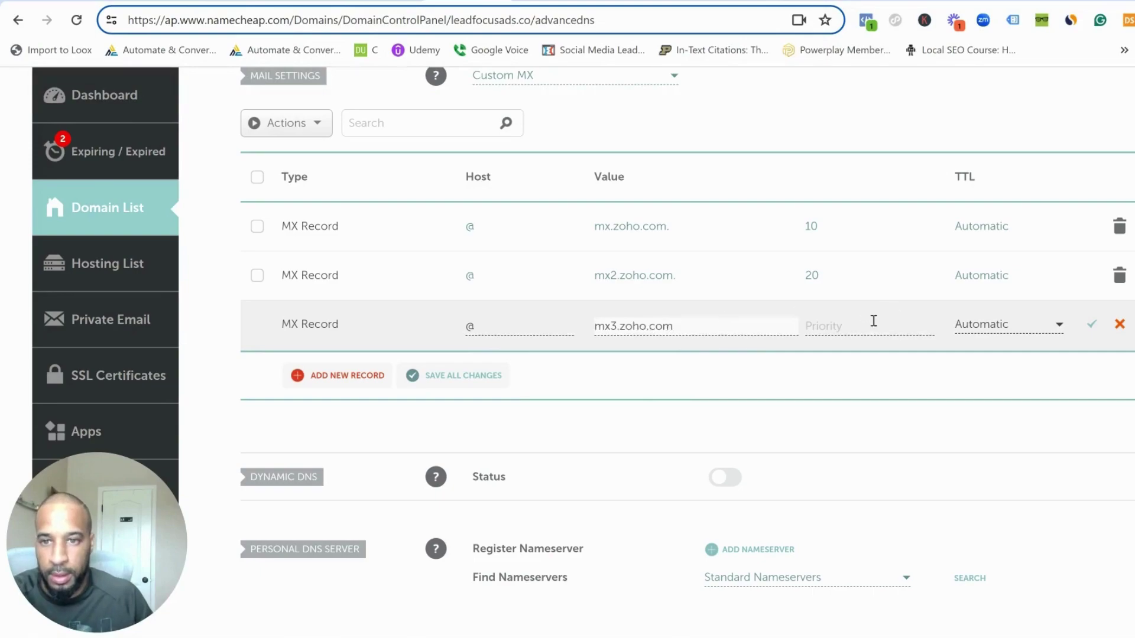
left_click(873, 320)
type("5")
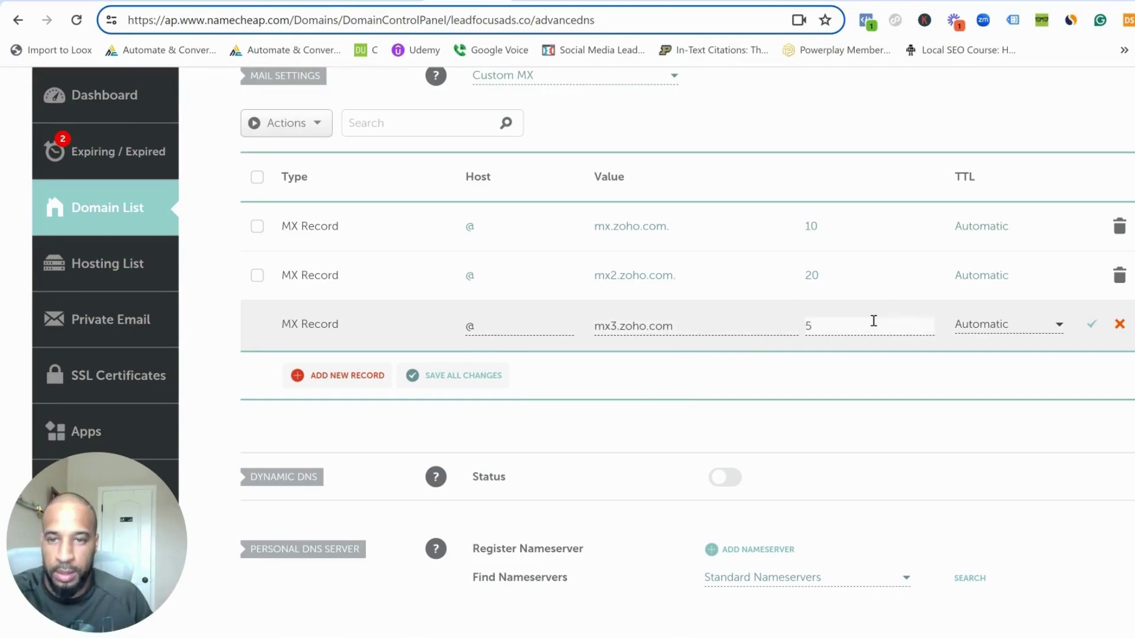
type("0")
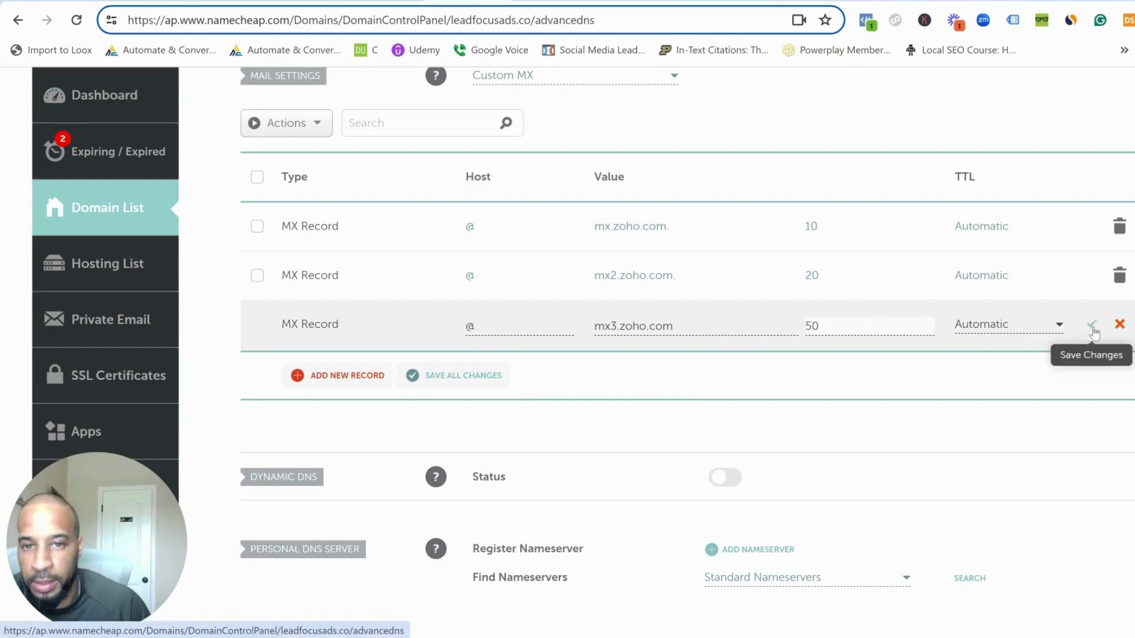
left_click(1091, 327)
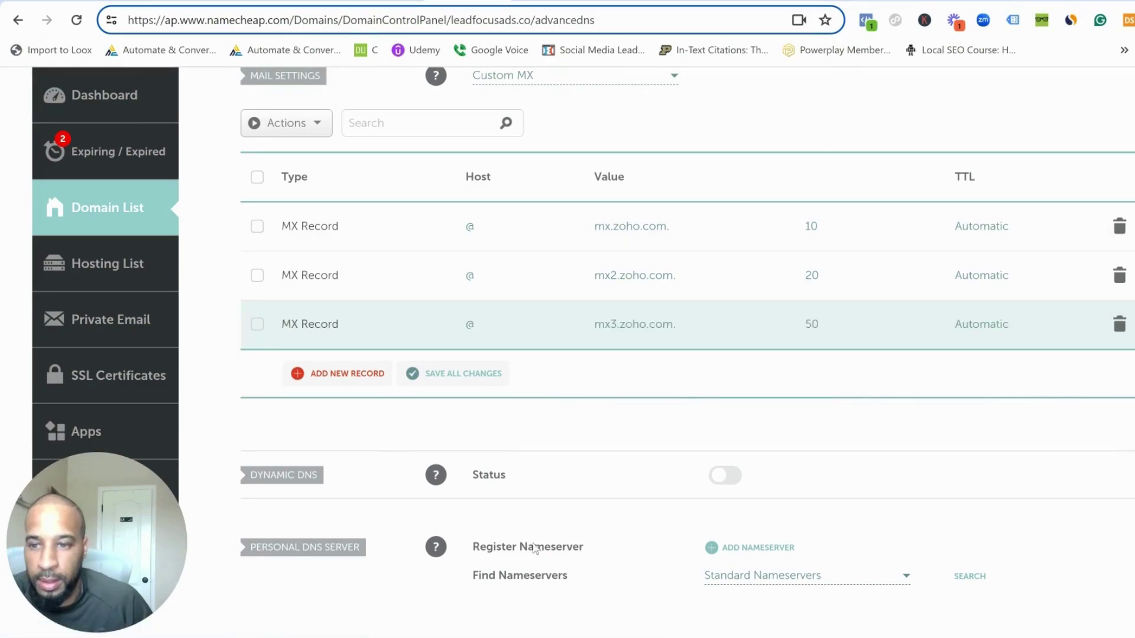
- Switch to Zoho Mail and scroll through the DNS Mapping table of MX, SPF and DKIM records
mouse_move(414, 637)
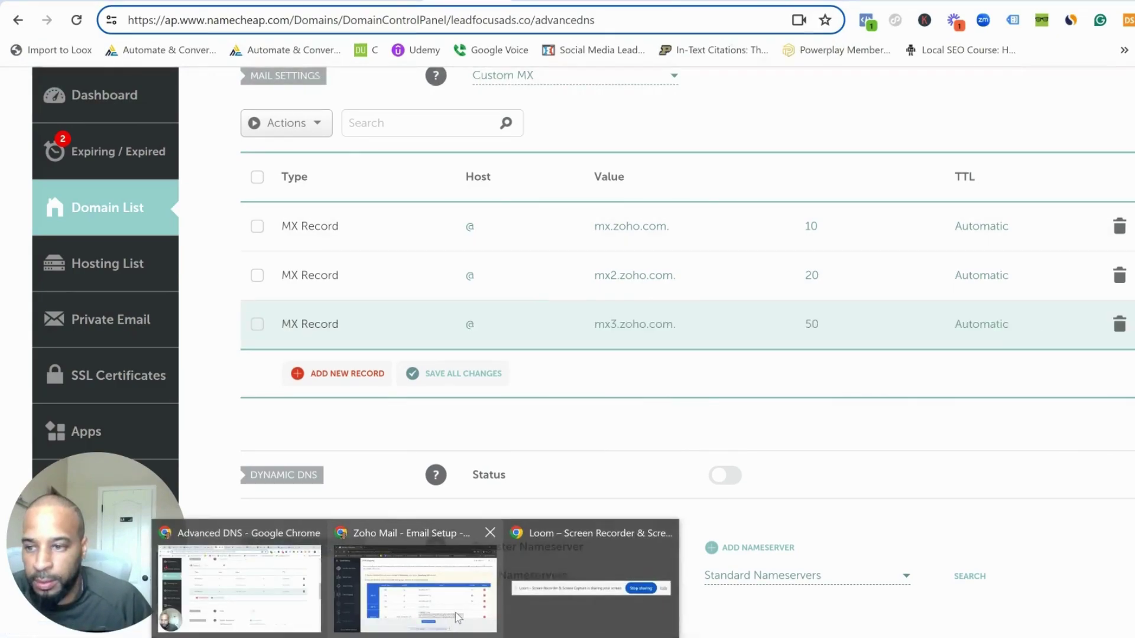
left_click(460, 618)
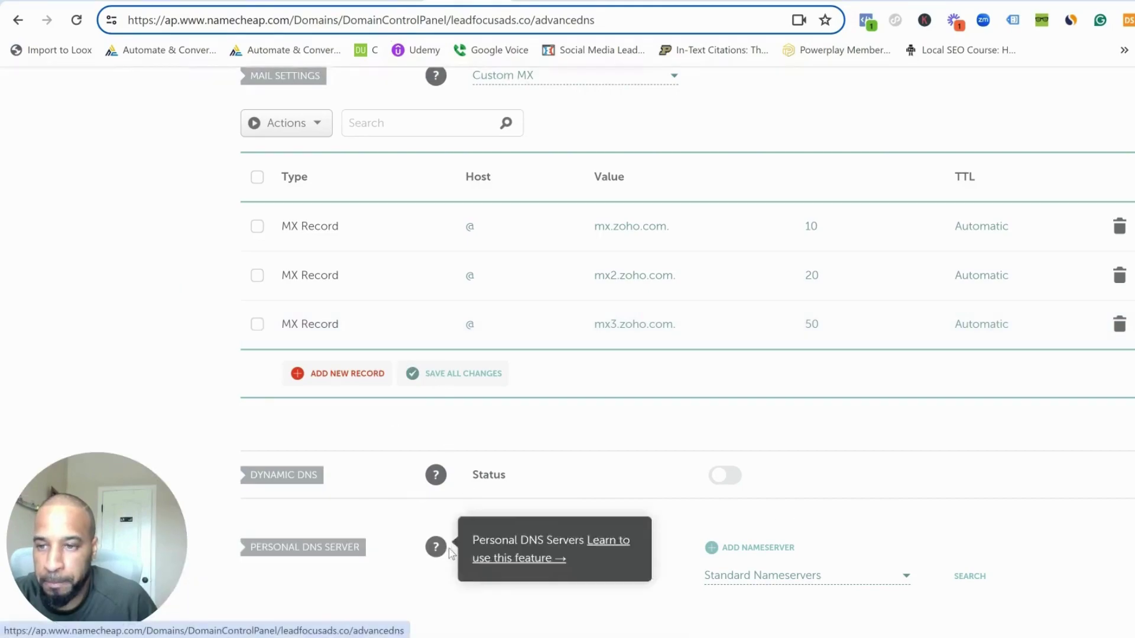
scroll(428, 419, "down", 3)
scroll(448, 396, "up", 10)
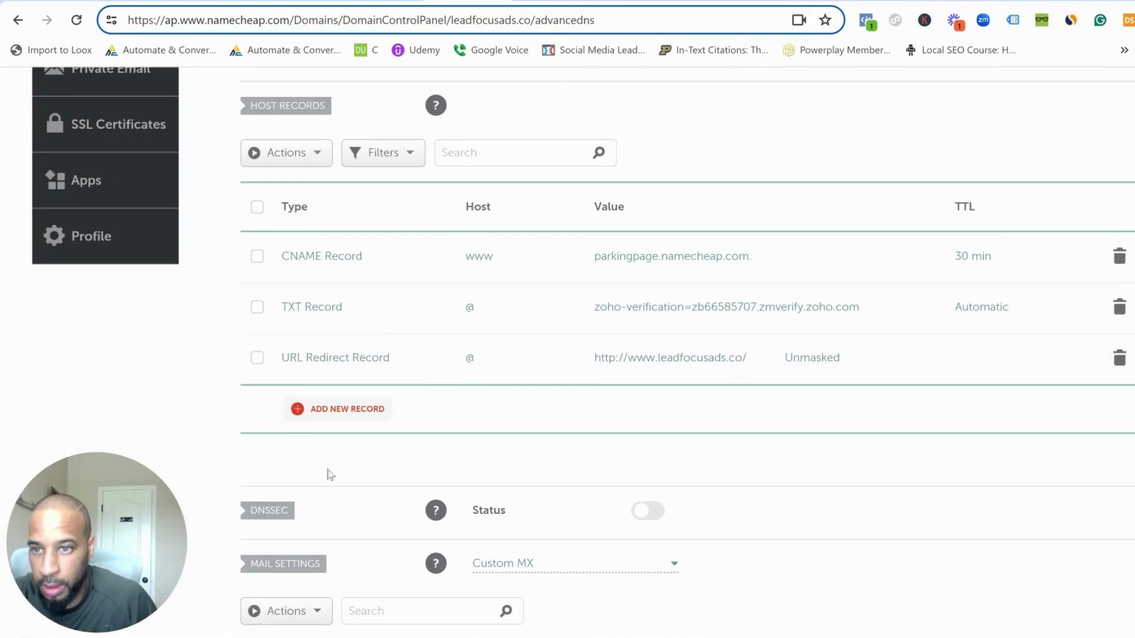
mouse_move(416, 635)
left_click(467, 606)
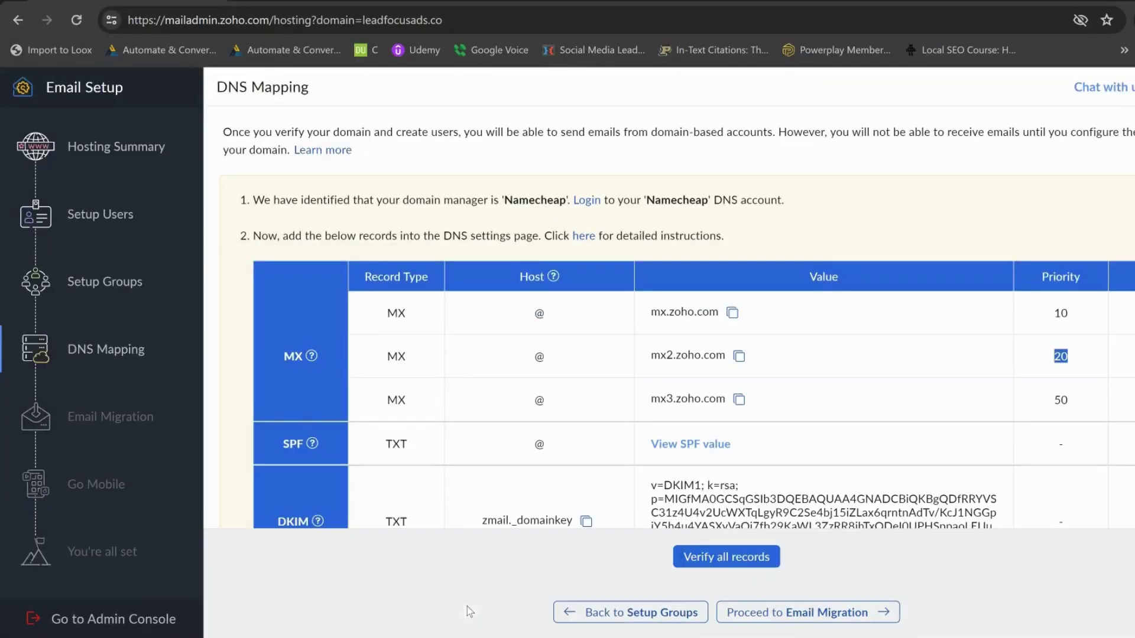
scroll(403, 426, "down", 1)
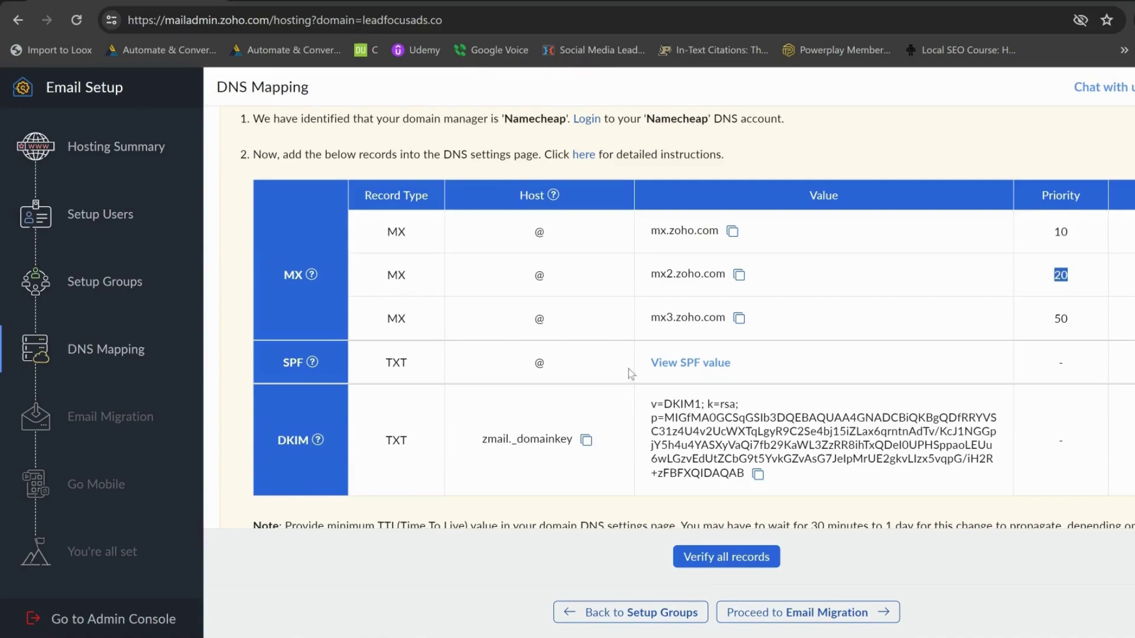
left_click(544, 365)
scroll(421, 384, "down", 2)
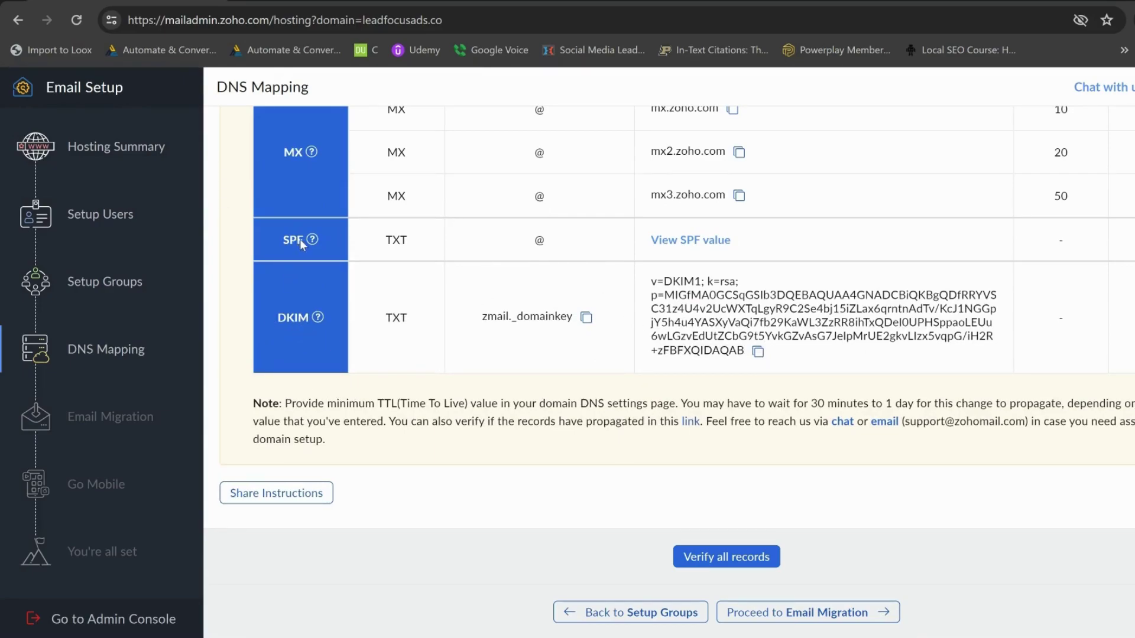
mouse_move(312, 239)
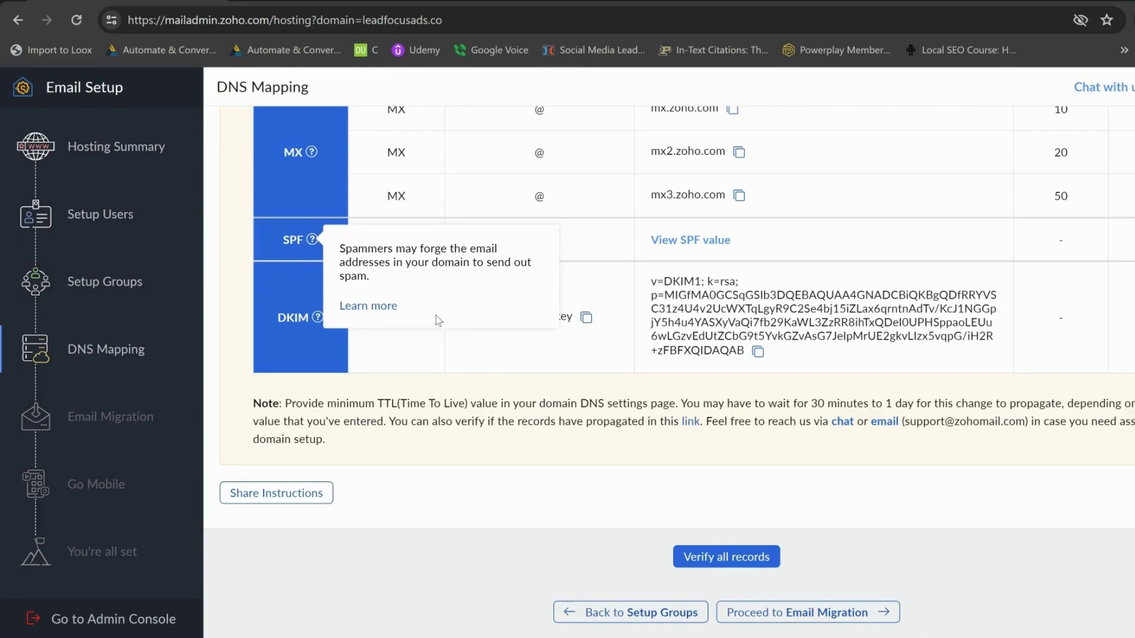
- Copy Zoho's SPF value v=spf1 include:zohomail.com ~all and return to Namecheap's host records
left_click(688, 241)
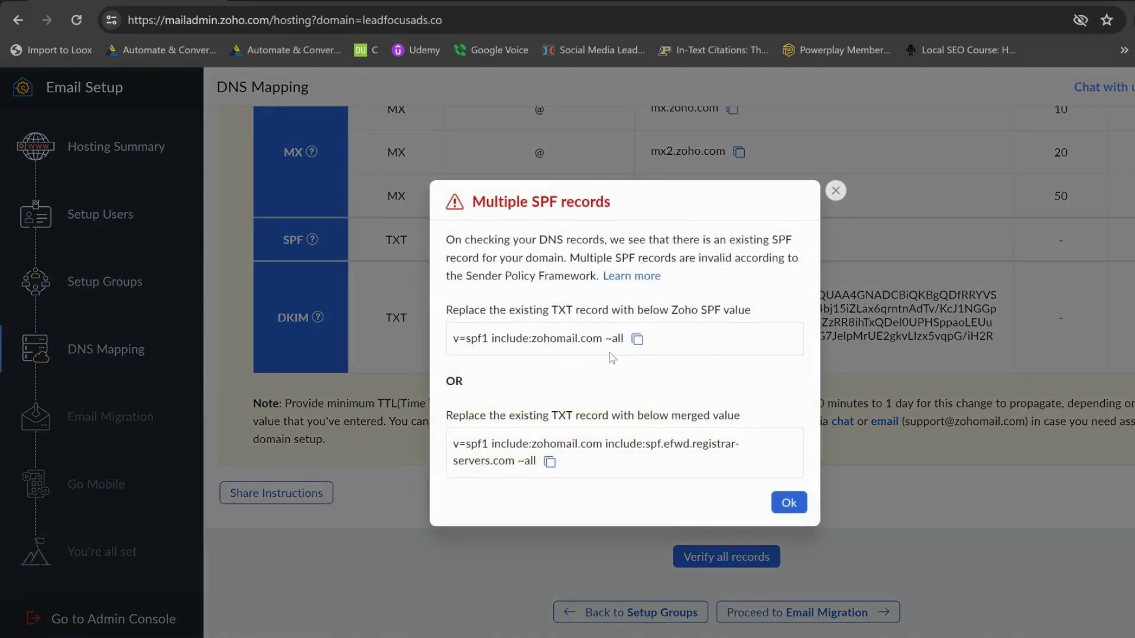
left_click(636, 339)
left_click(795, 504)
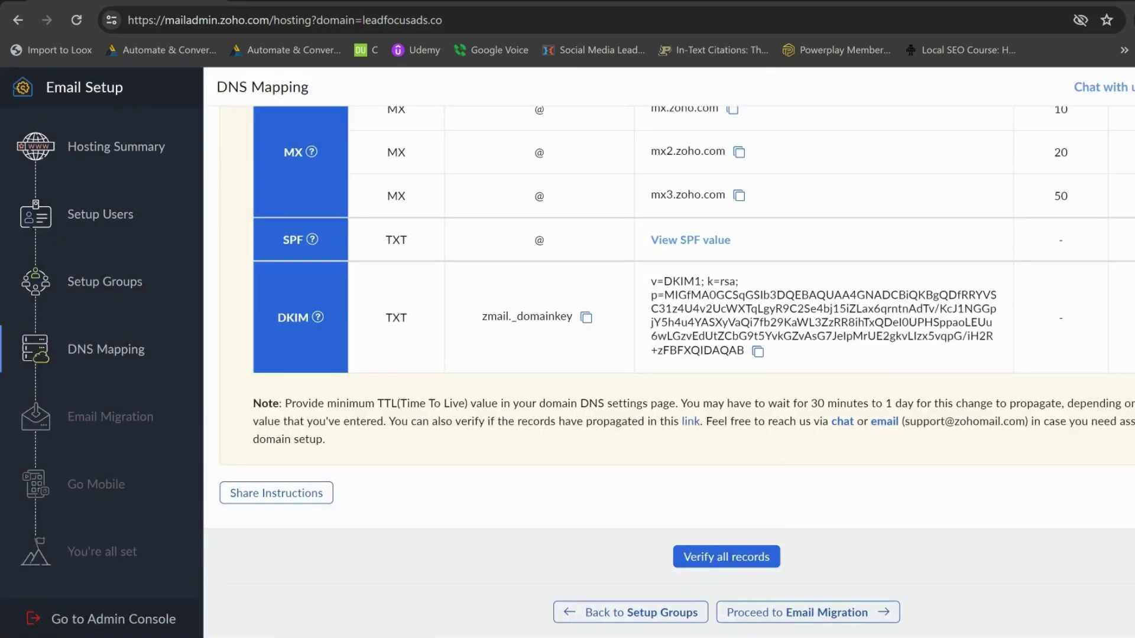
left_click(300, 574)
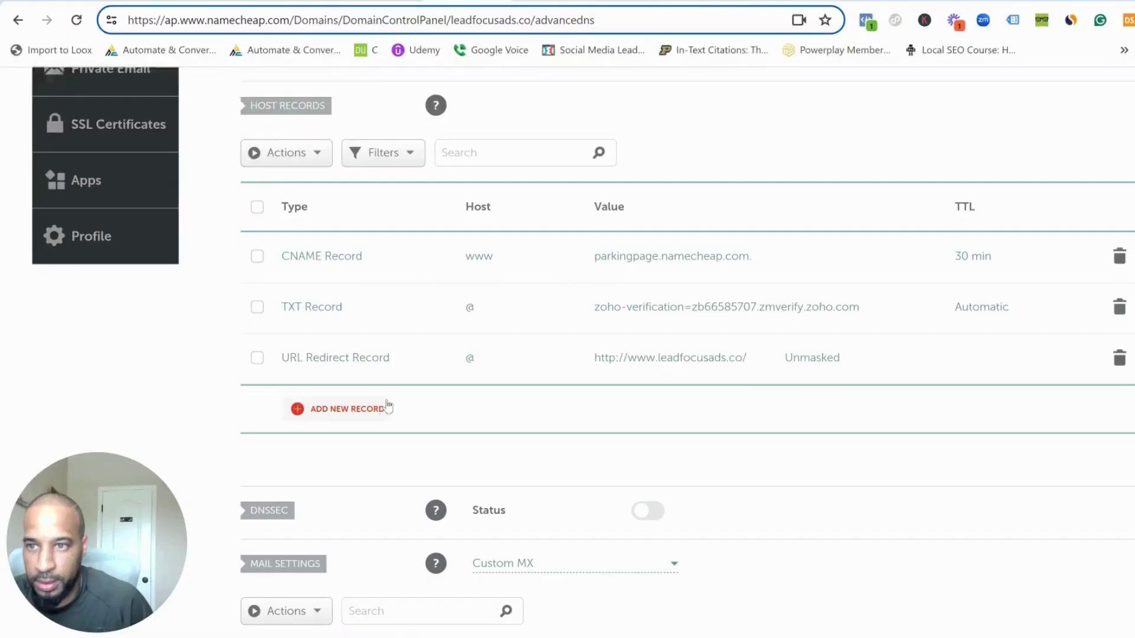
- Replace the @ TXT record's verification value with v=spf1 include:zohomail.com ~all and save it
scroll(389, 402, "up", 5)
scroll(431, 387, "down", 4)
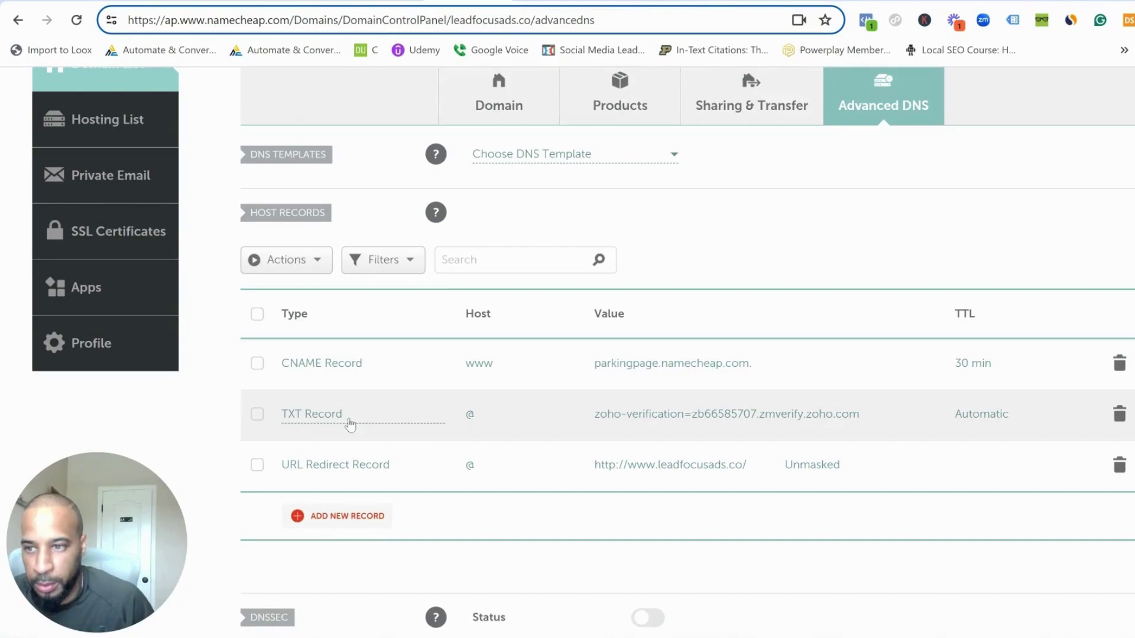
left_click(688, 420)
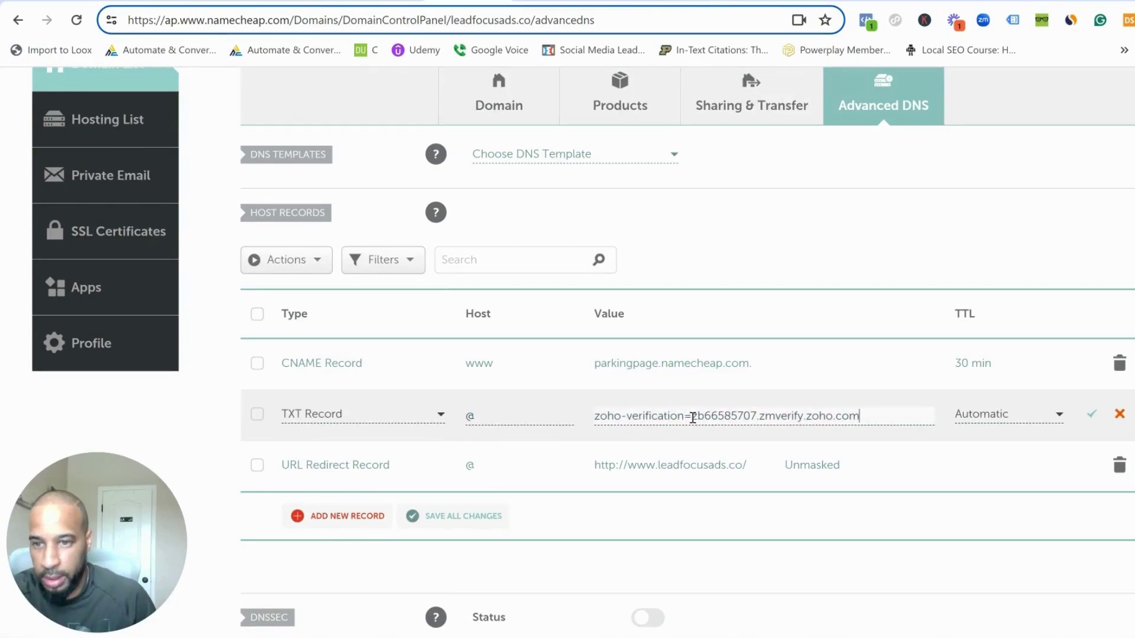
key("ctrl+a")
key("ctrl+v")
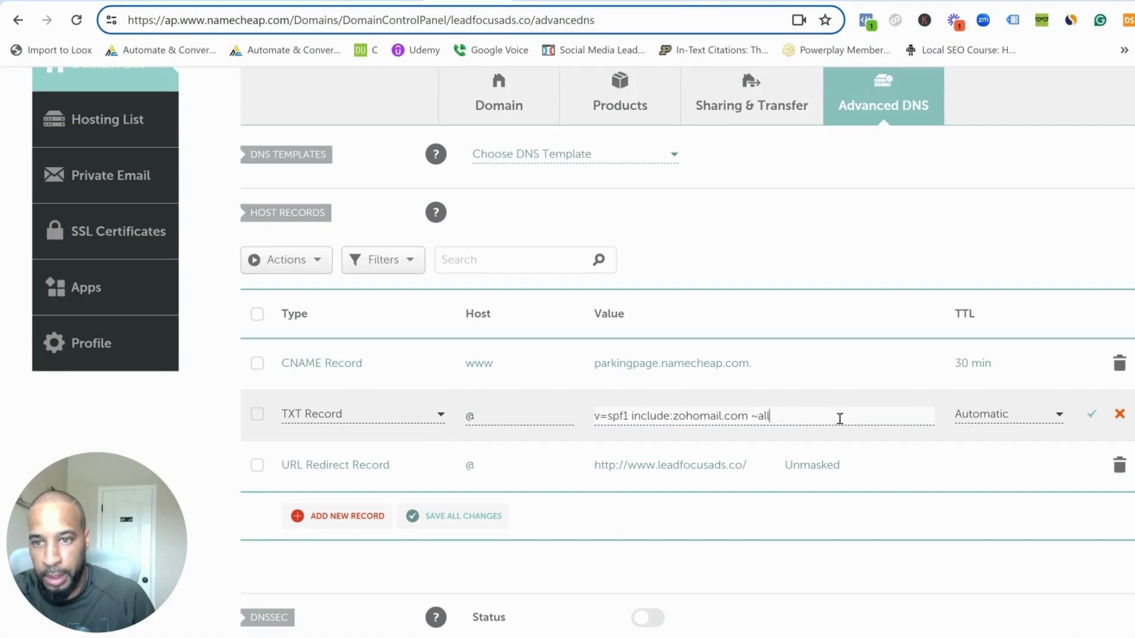
left_click(1092, 414)
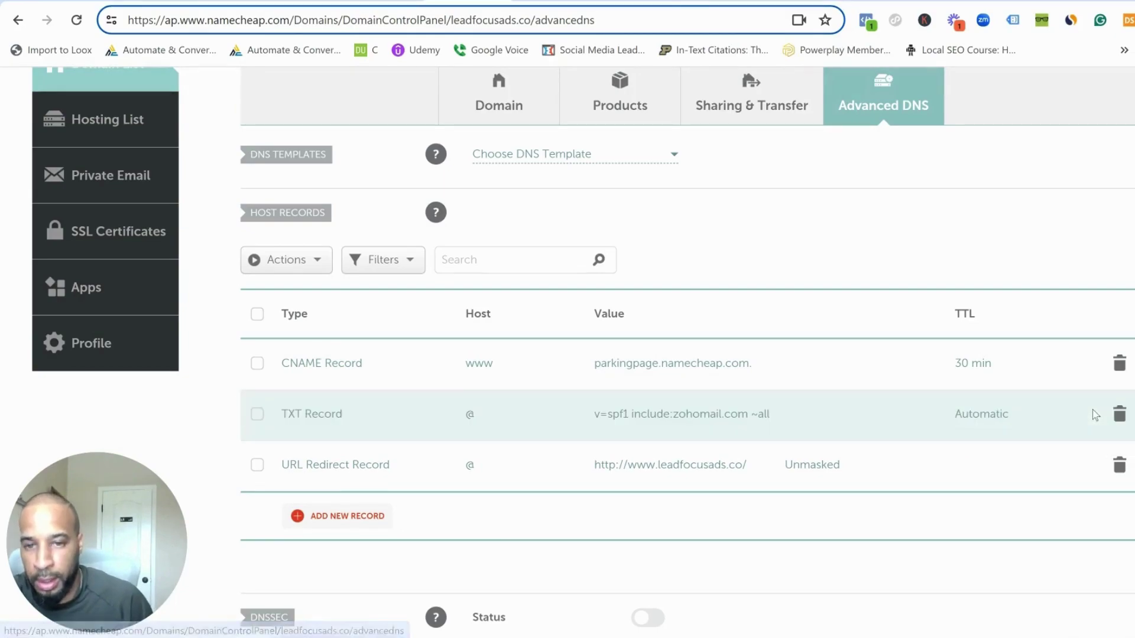
scroll(562, 321, "down", 3)
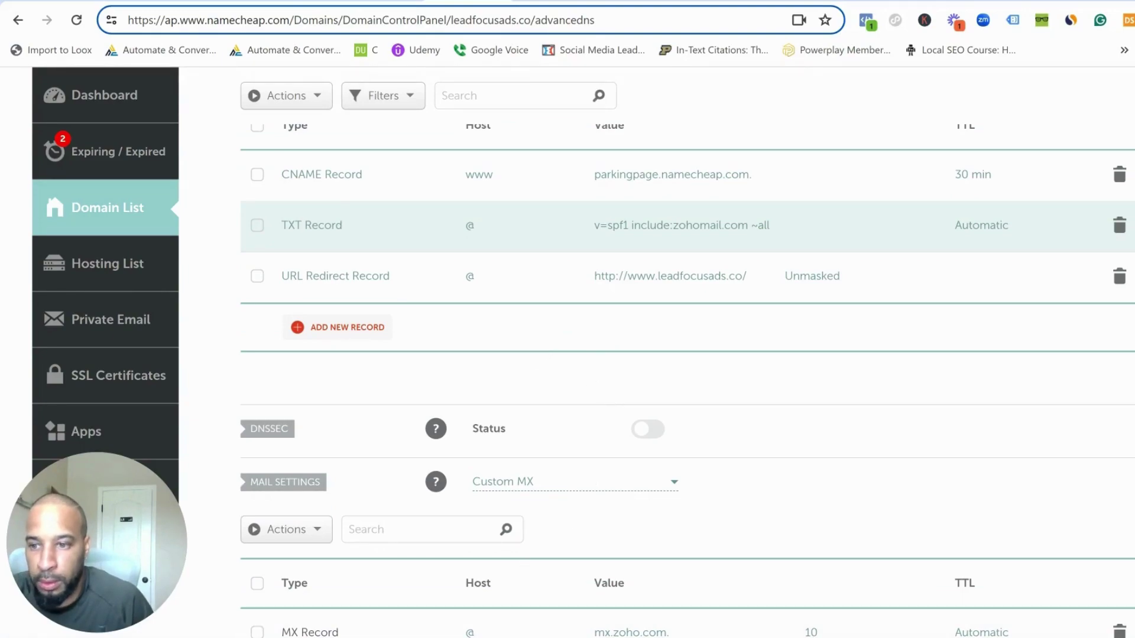
left_click(448, 608)
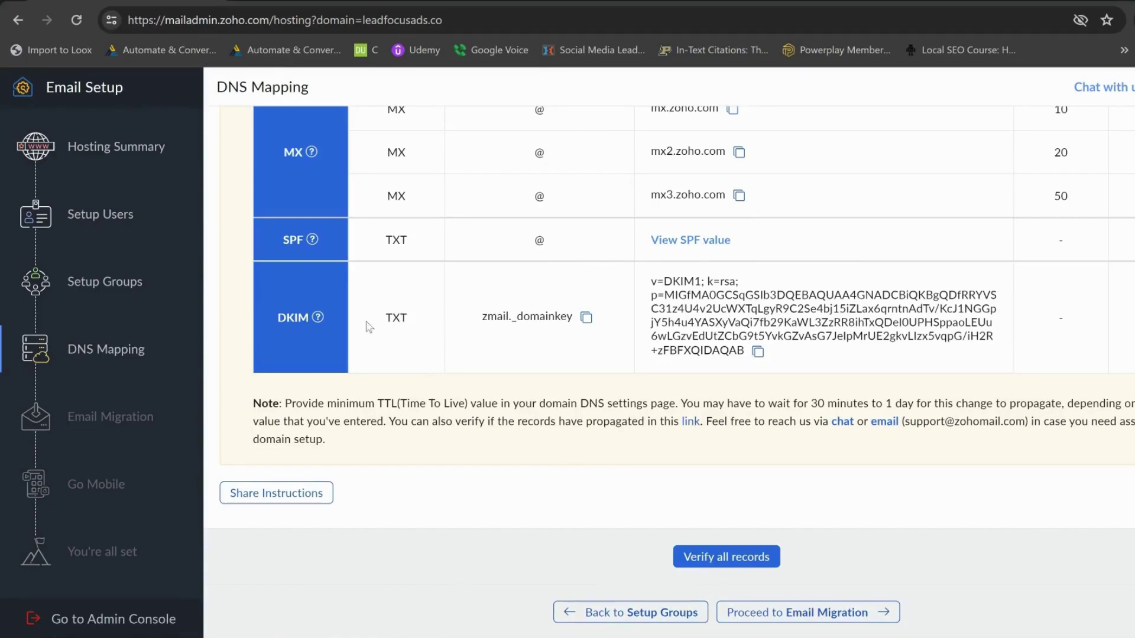
- Copy the DKIM host zmail._domainkey from Zoho and save it as a new Namecheap TXT record
mouse_move(318, 325)
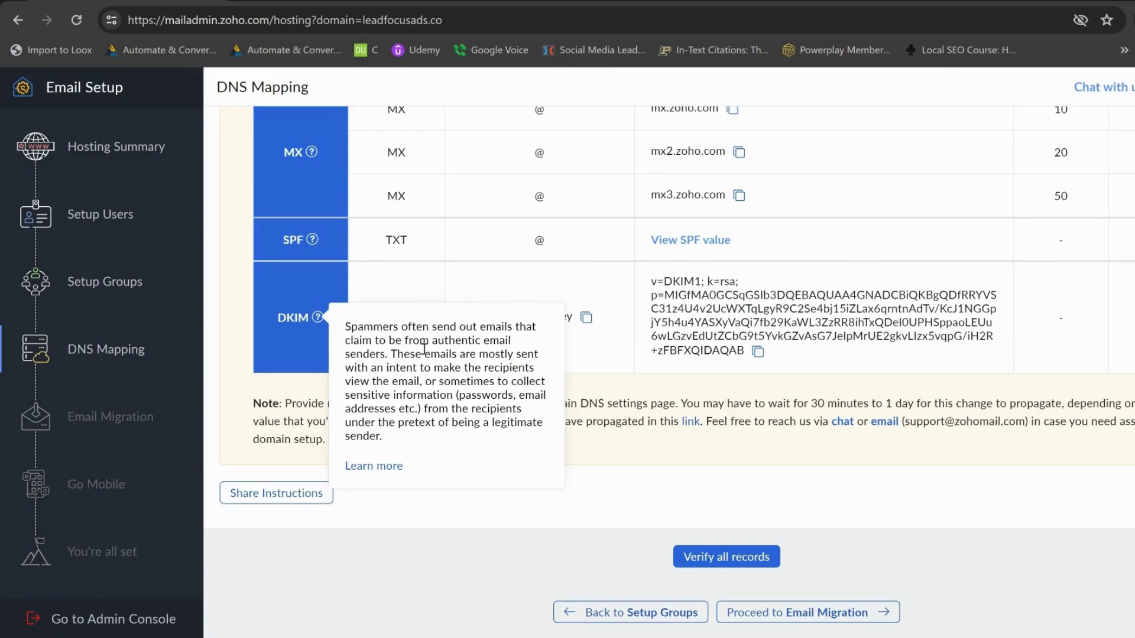
left_click(586, 318)
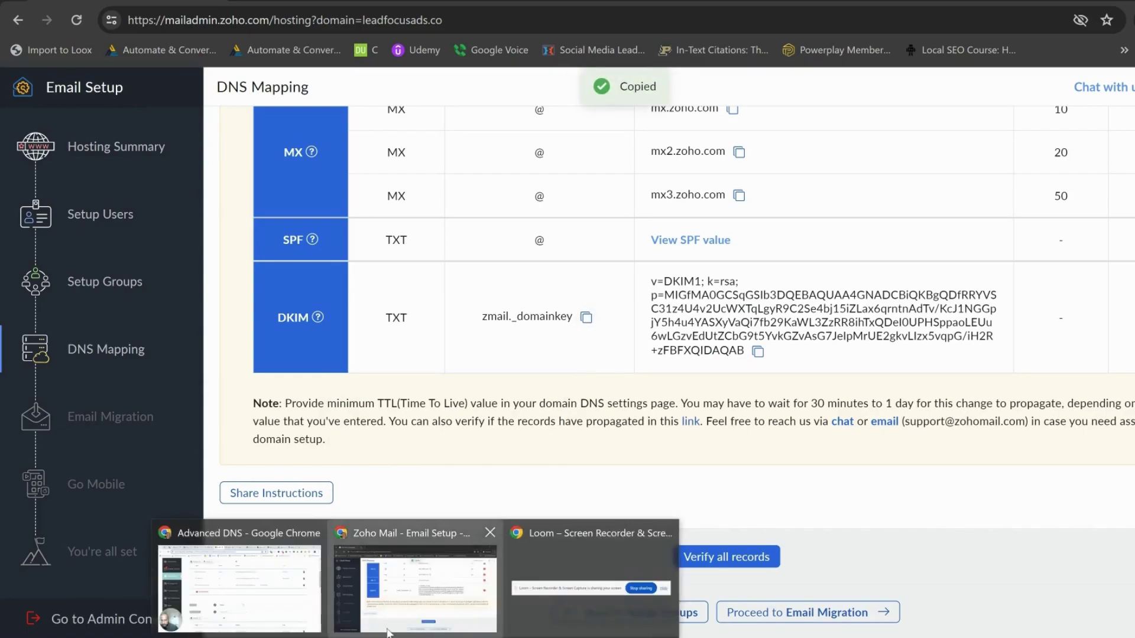
left_click(239, 579)
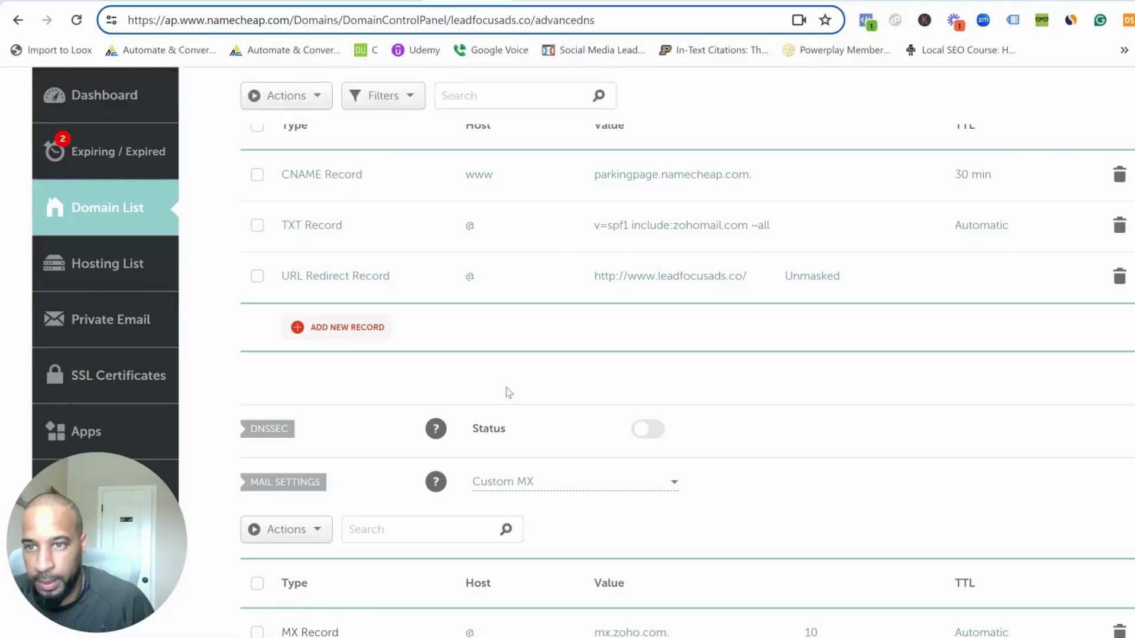
left_click(299, 327)
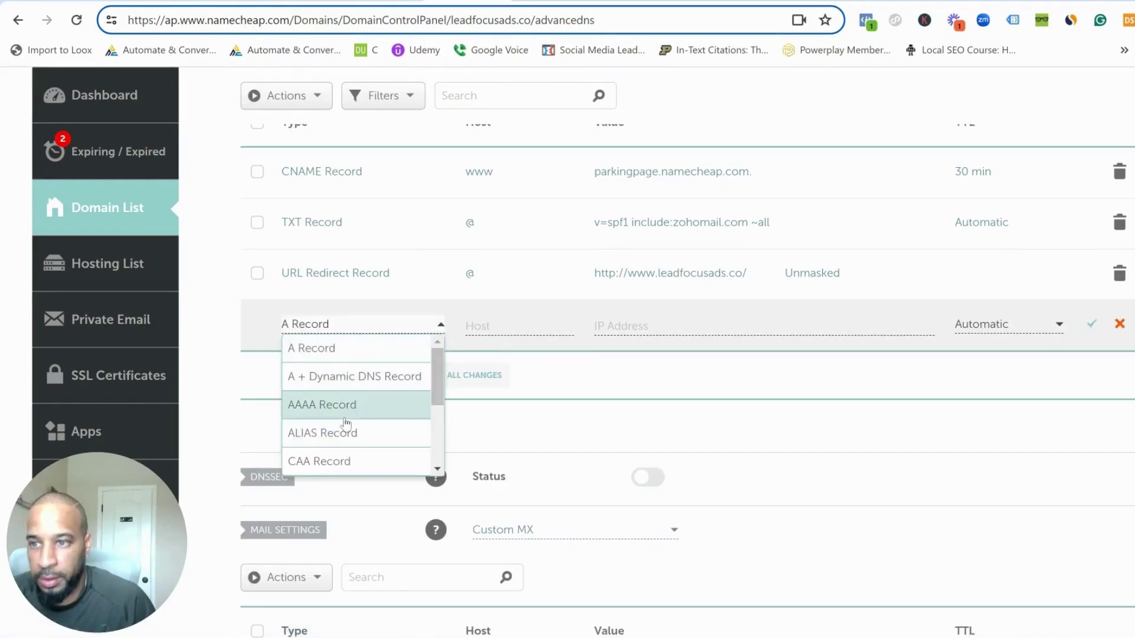
scroll(357, 407, "down", 3)
left_click(319, 433)
left_click(504, 324)
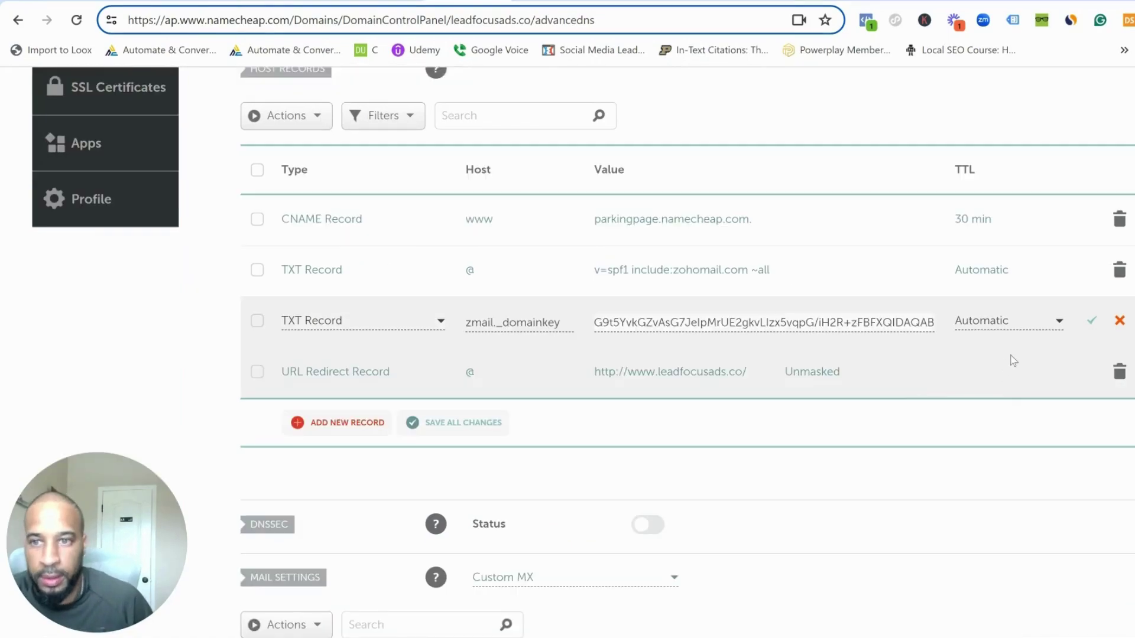
left_click(1090, 321)
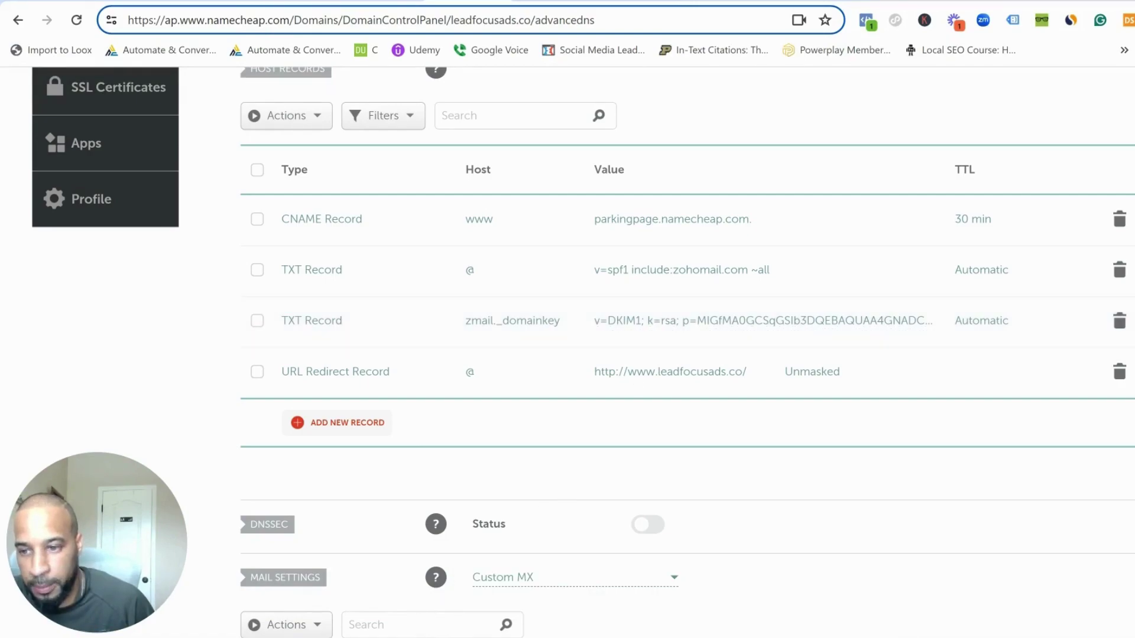
mouse_move(286, 614)
left_click(414, 588)
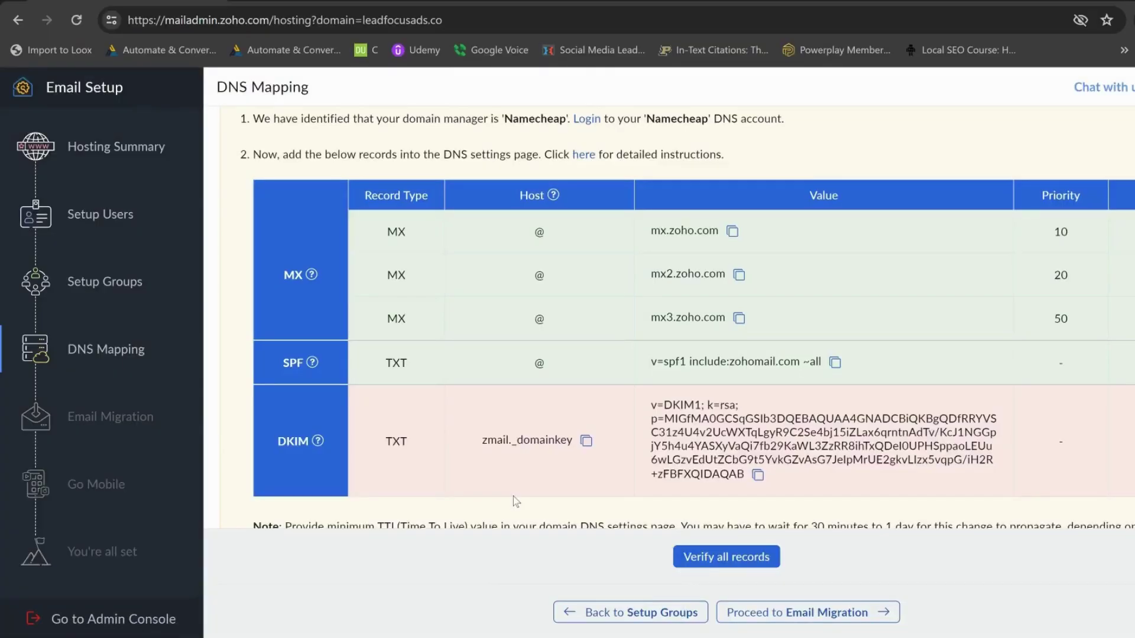
scroll(854, 408, "down", 2)
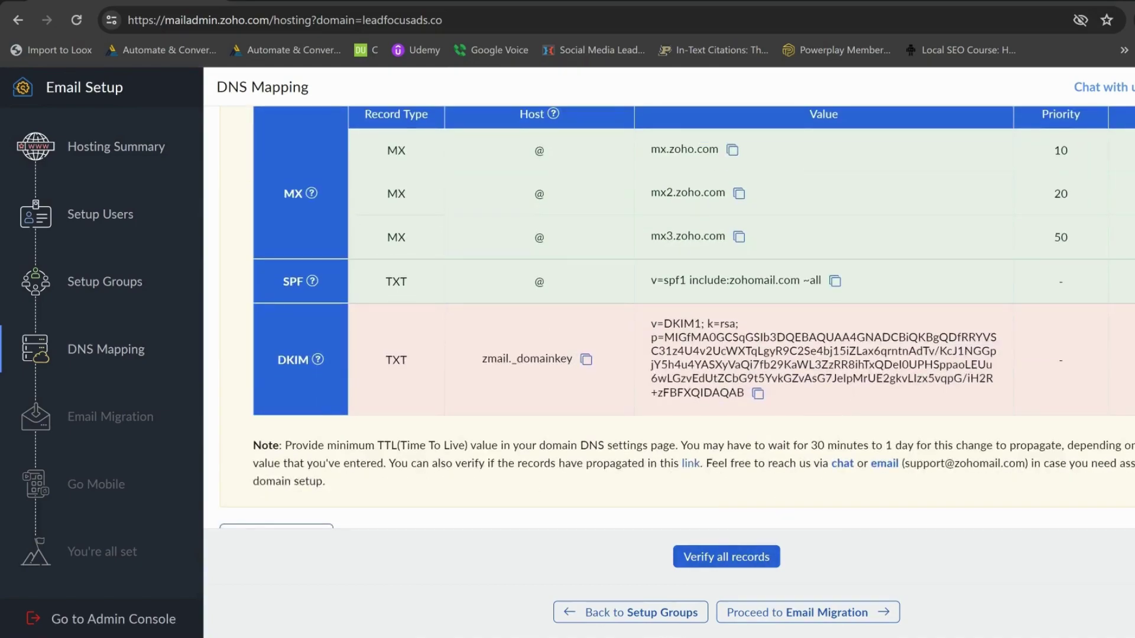
left_click(740, 559)
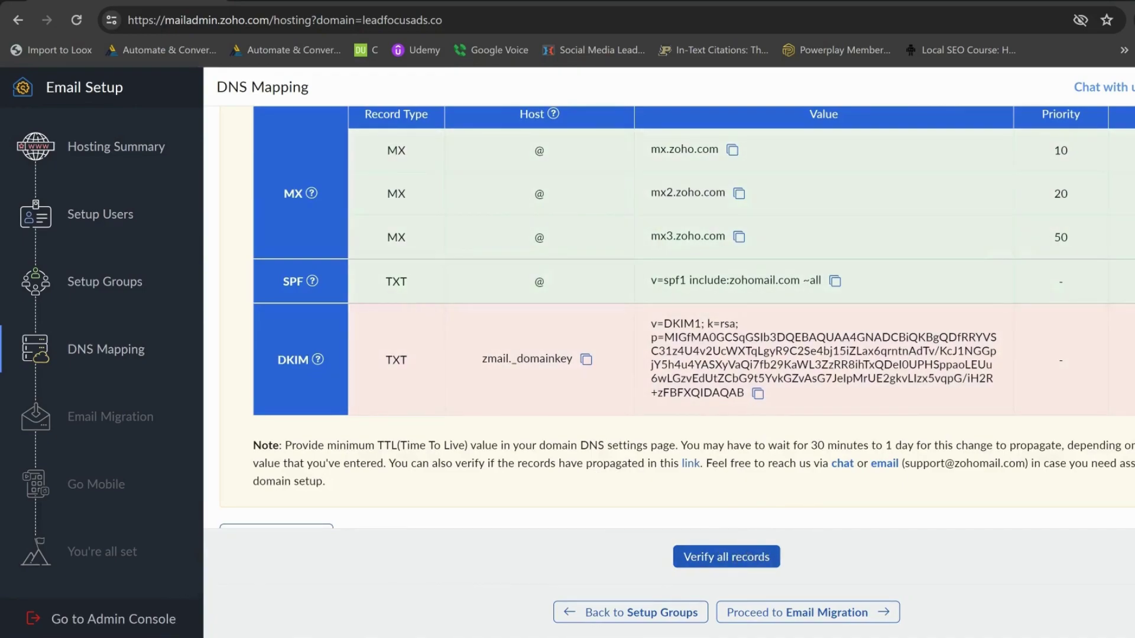
left_click(234, 582)
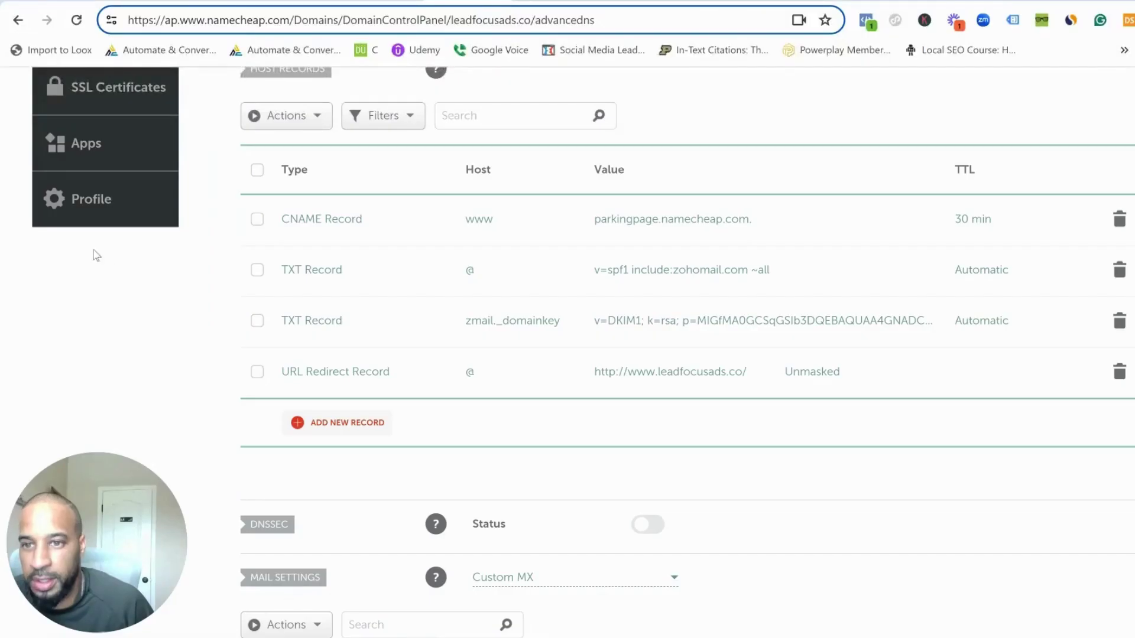
left_click(76, 22)
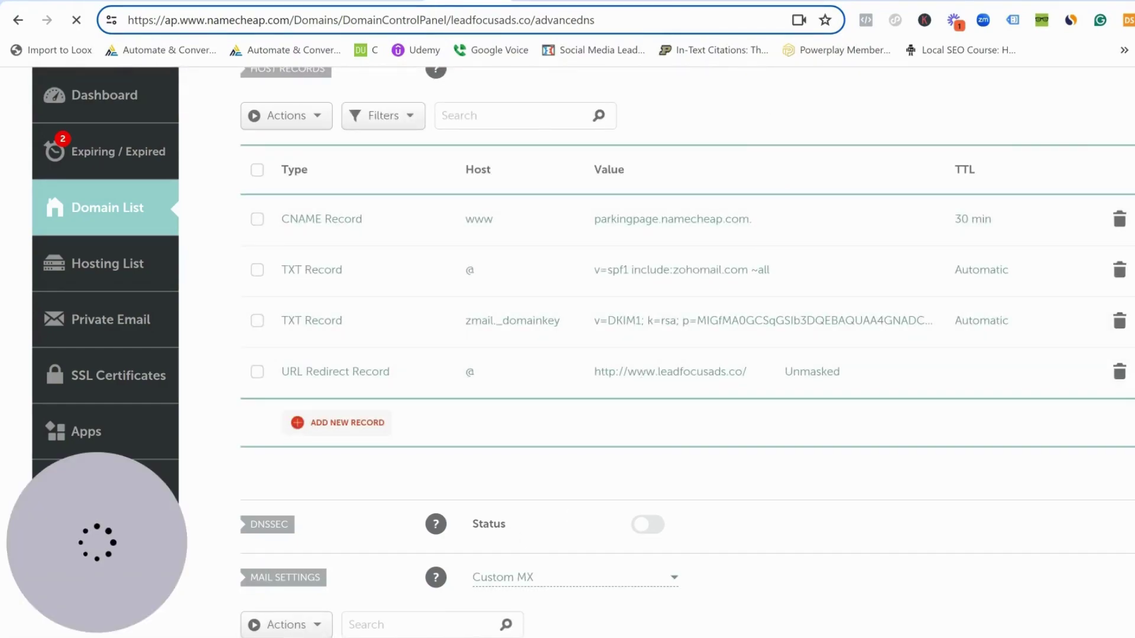
mouse_move(416, 637)
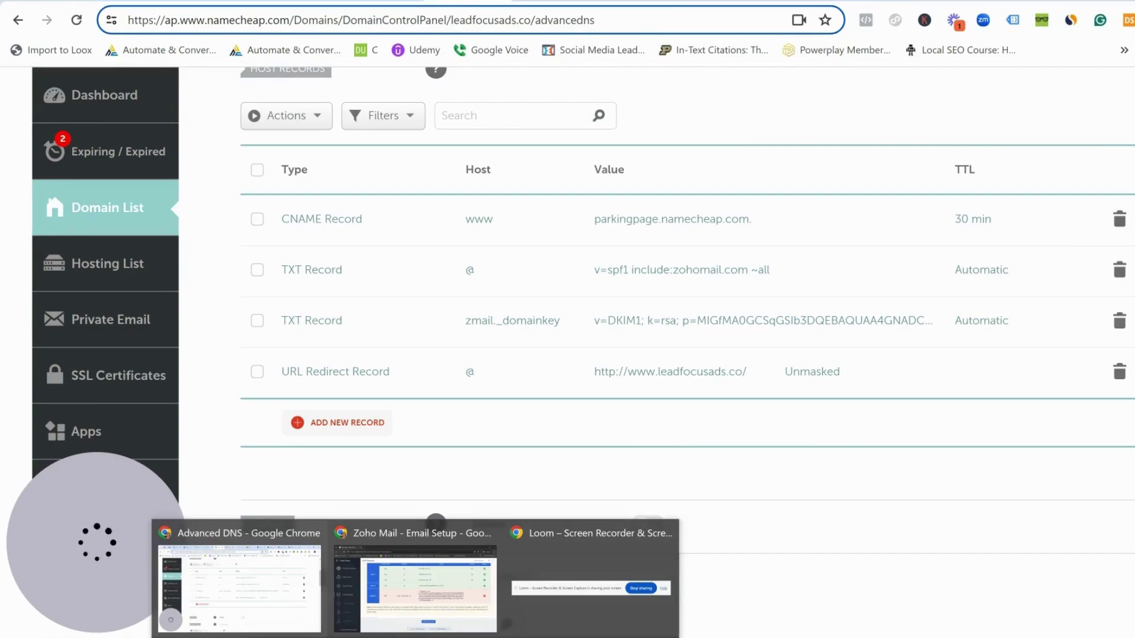
left_click(436, 598)
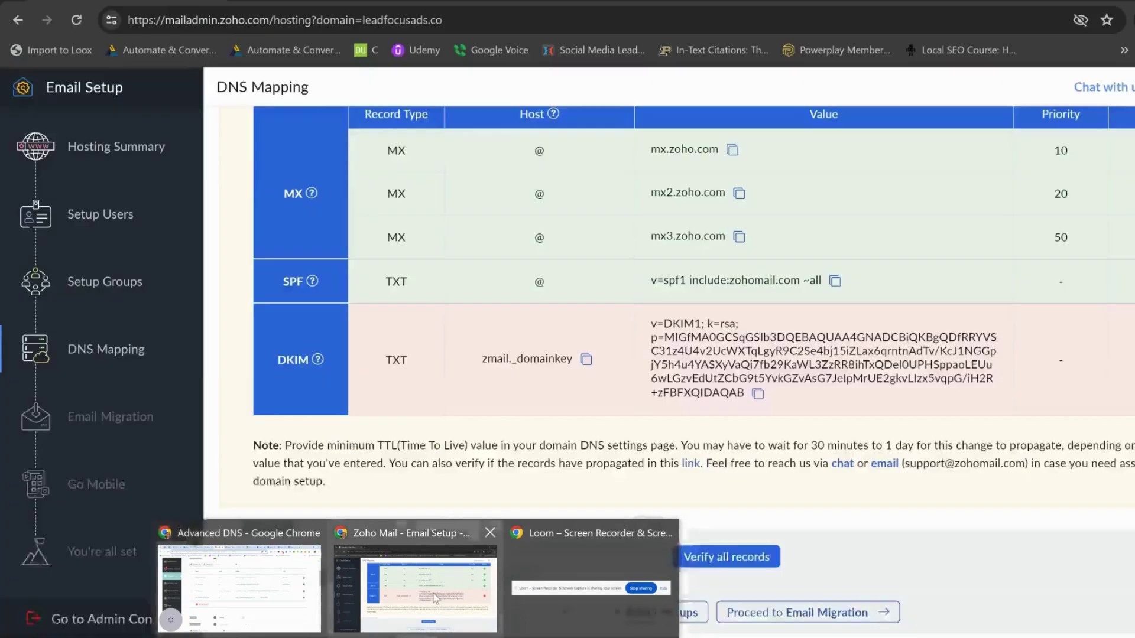
- Re-verify all the MX, SPF and DKIM records, then proceed to Email Migration
left_click(715, 560)
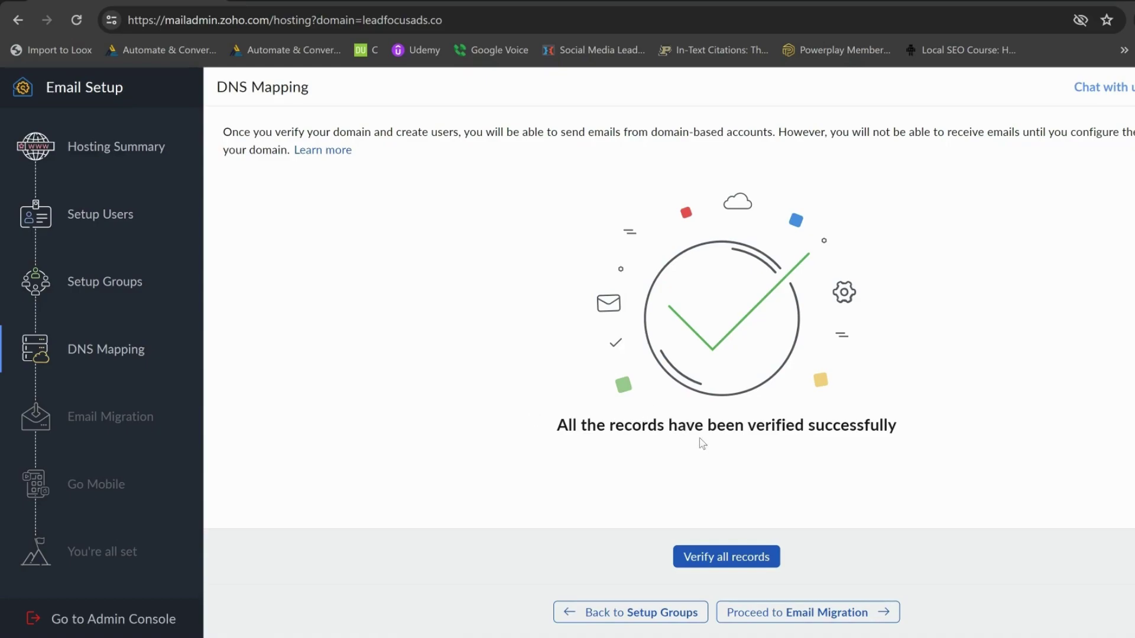
left_click(773, 614)
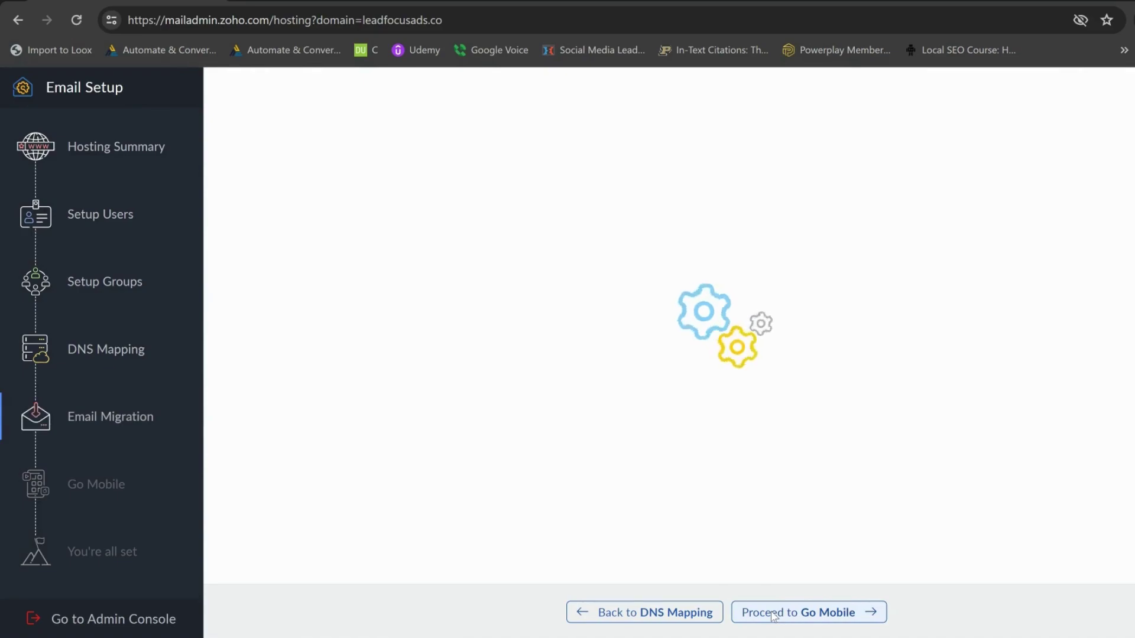